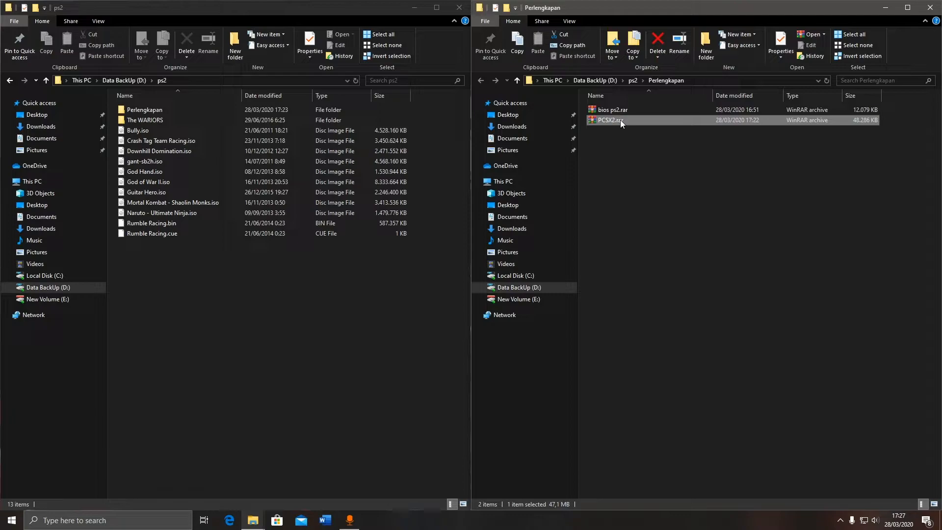
click(647, 170)
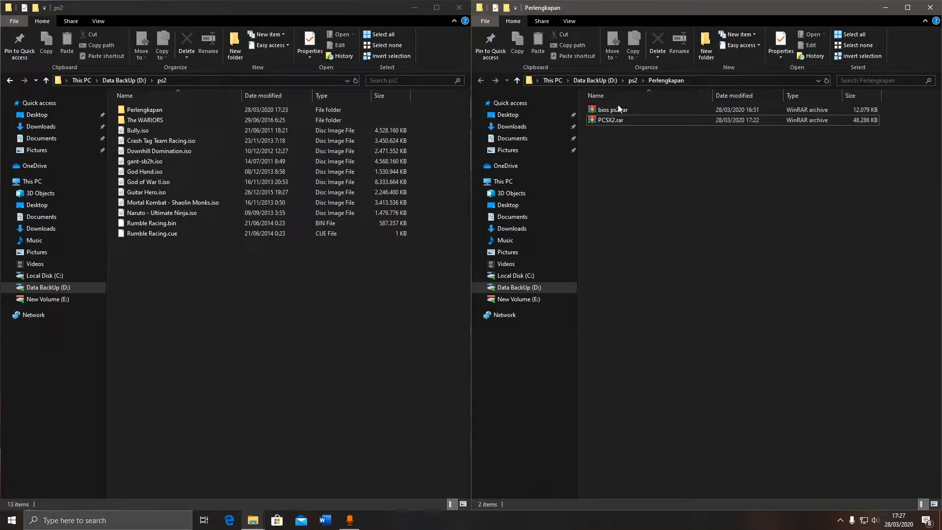
click(624, 120)
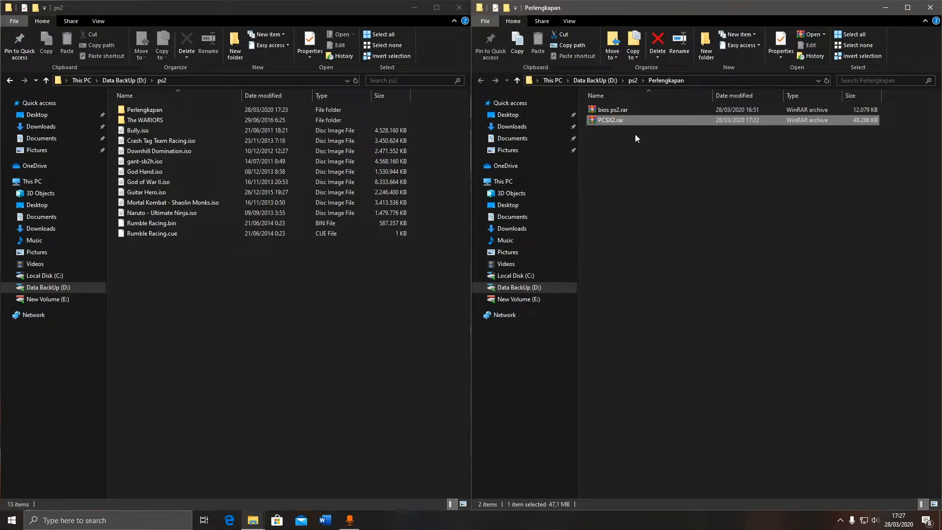
click(615, 110)
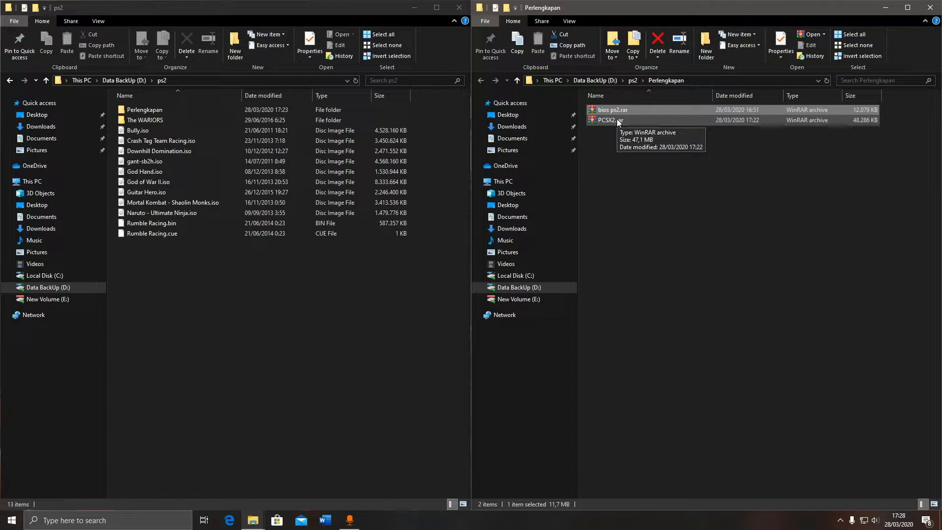
drag(389, 322, 346, 350)
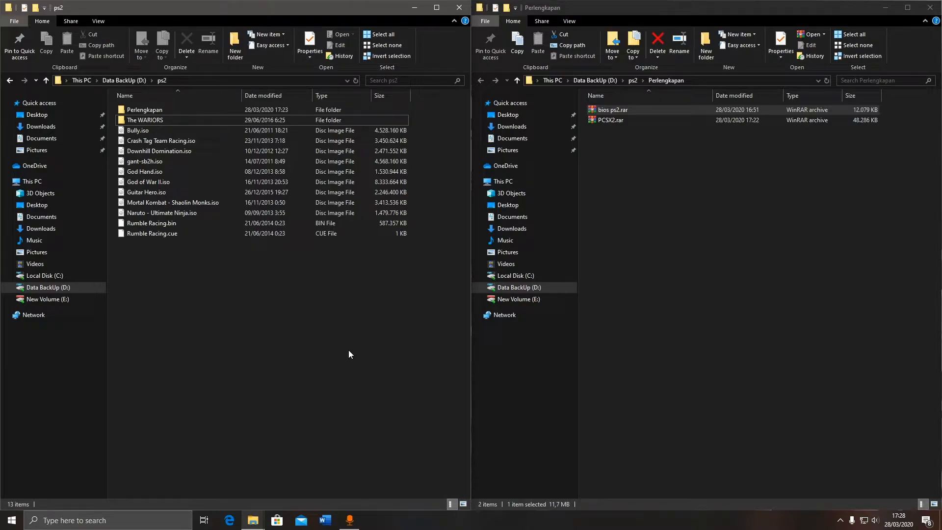
Extract PCSX2.rar into the current Perlengkapan folder.
click(614, 122)
right_click(614, 123)
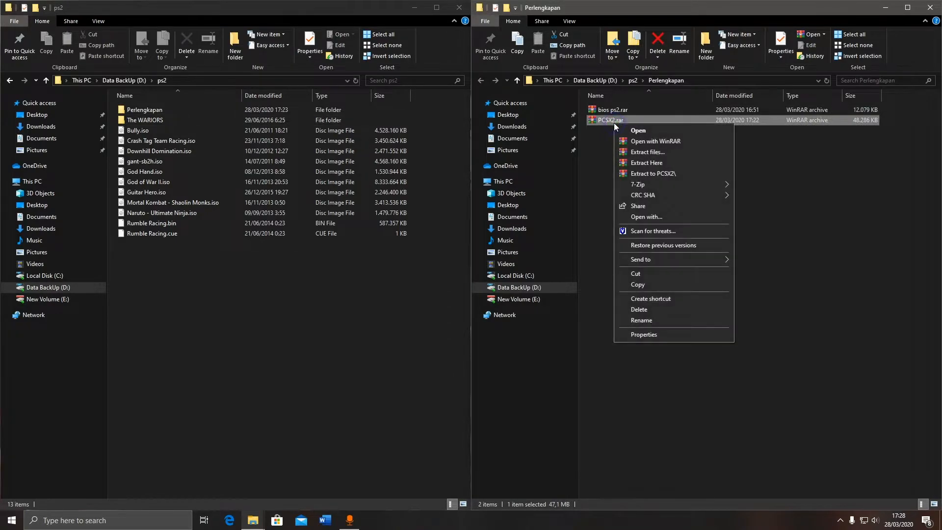
click(653, 163)
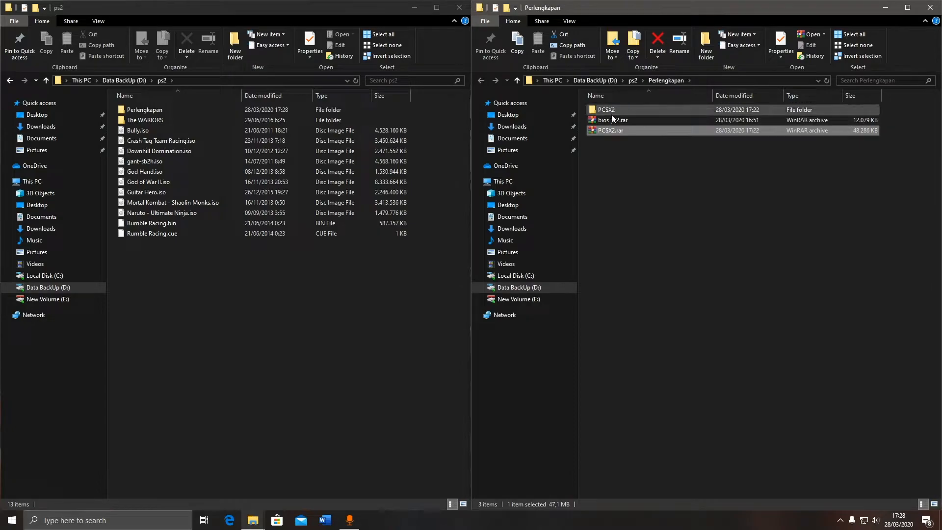
Open the extracted PCSX2 folder in a separate window beside the Perlengkapan window and go into its bios folder.
click(610, 113)
right_click(610, 113)
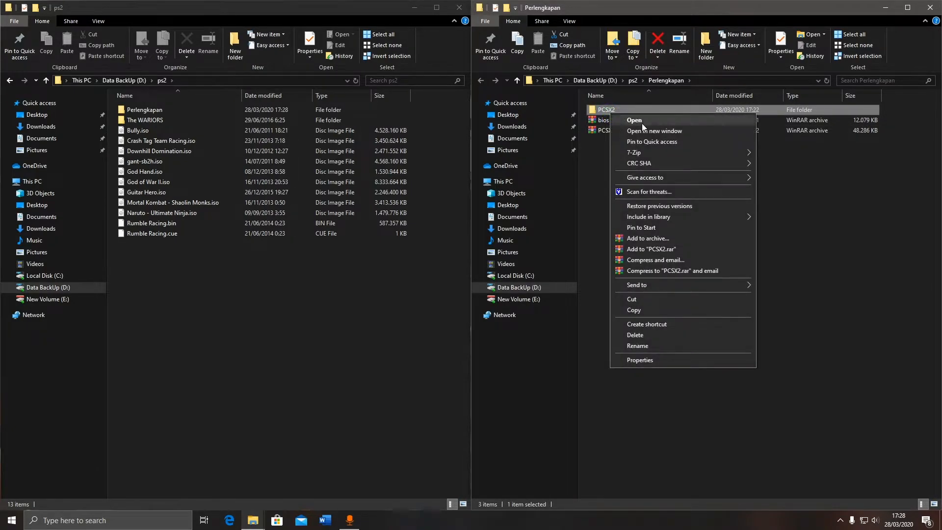
click(654, 131)
drag(603, 76, 0, 196)
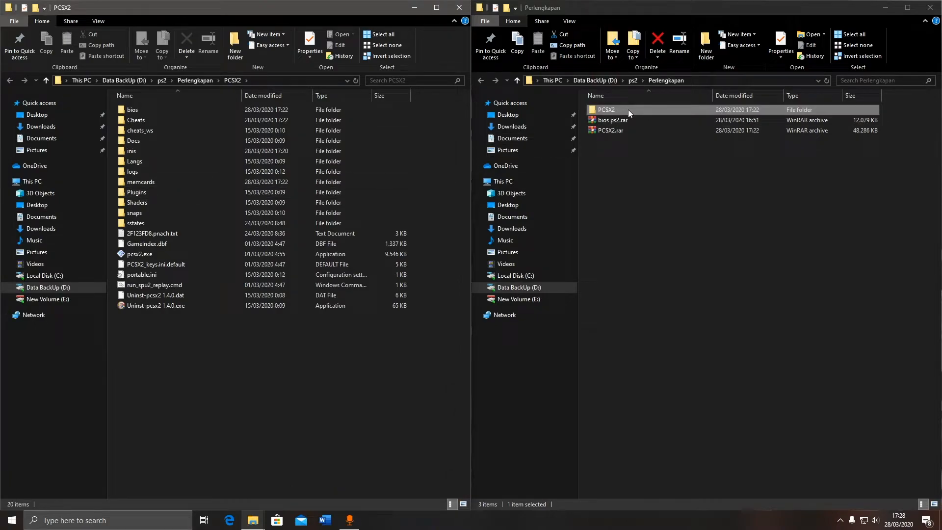
double_click(138, 111)
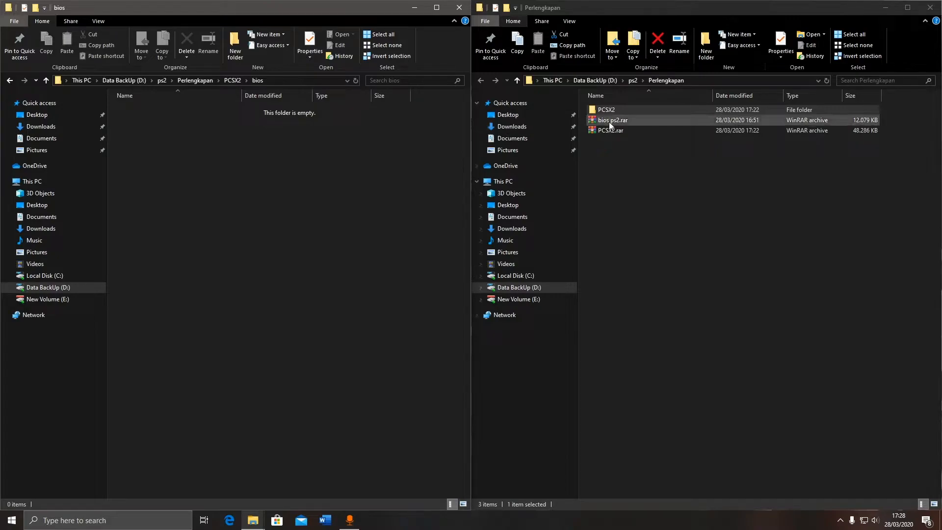
Open bios ps2.rar, arrange the archive window clear of the destination folder, and enter the archive's bios folder.
double_click(621, 122)
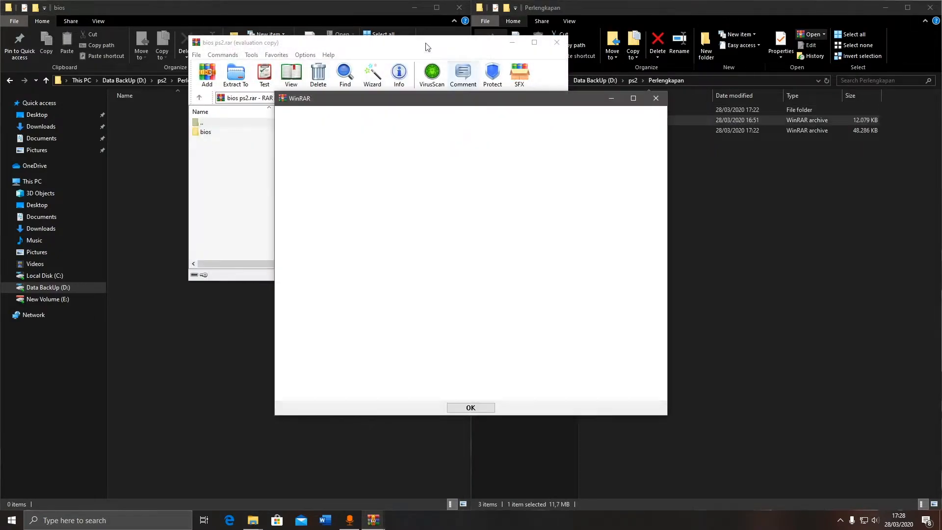
click(657, 97)
drag(400, 36, 724, 167)
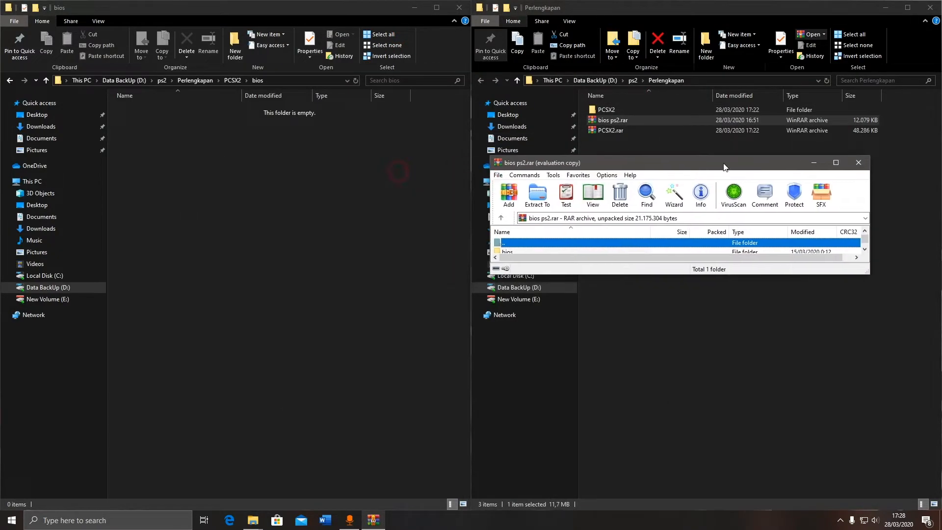
drag(694, 274, 693, 429)
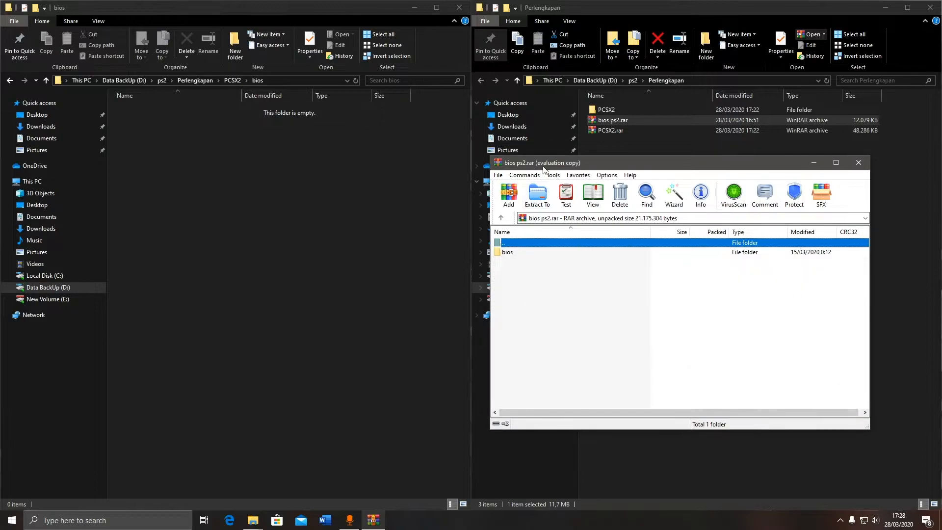
drag(538, 162, 689, 159)
click(659, 229)
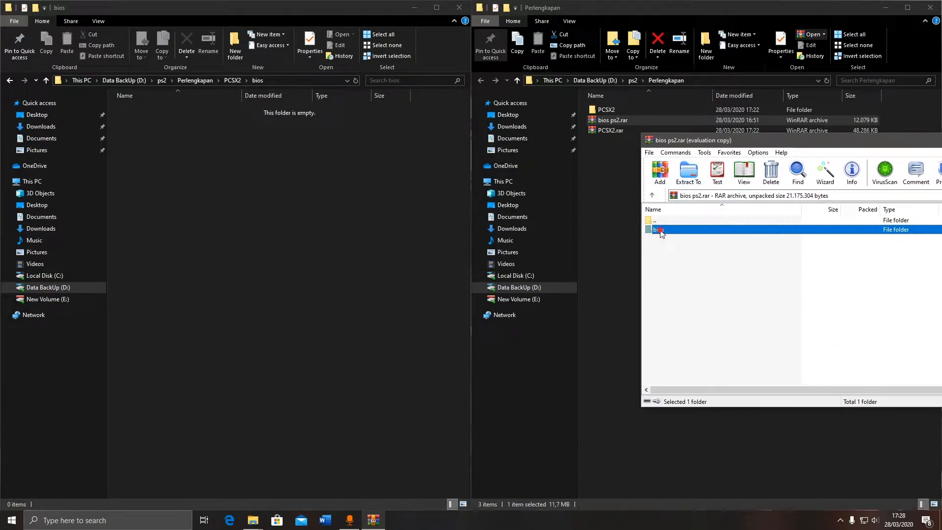
double_click(660, 230)
Extract all the BIOS files from the archive into the PCSX2 bios folder and close the archive.
drag(717, 368, 243, 212)
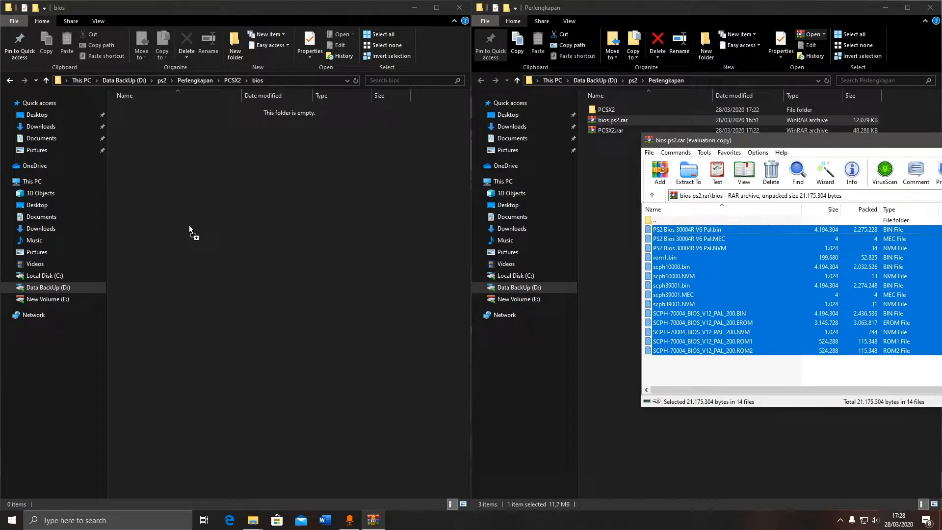
drag(191, 227, 193, 226)
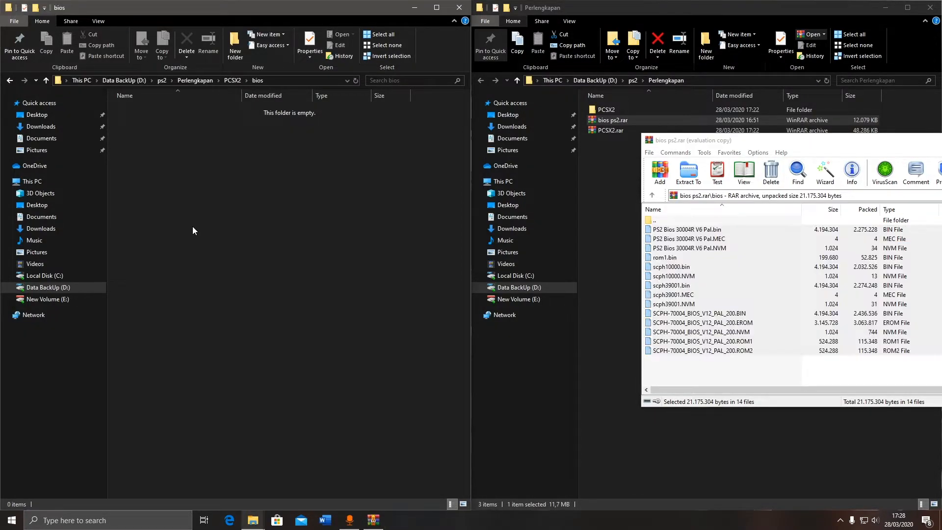
click(349, 323)
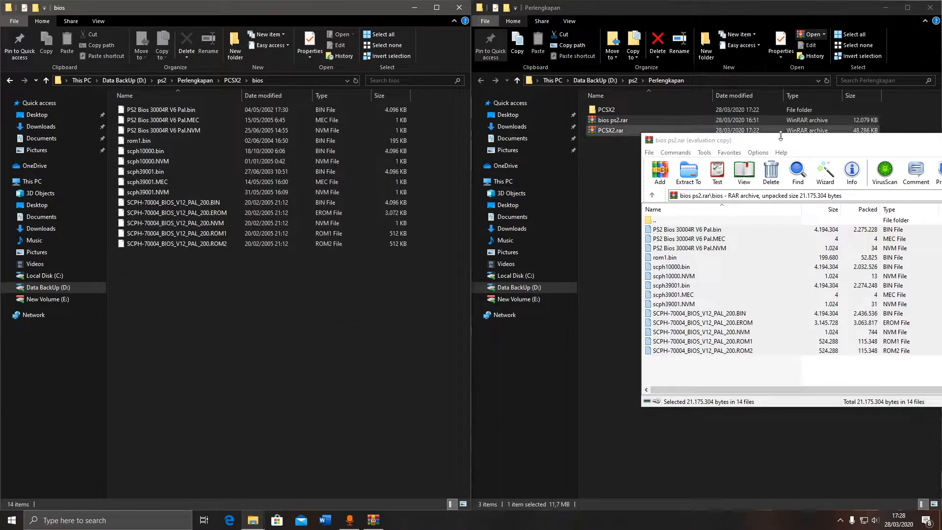
drag(774, 140, 396, 123)
click(632, 123)
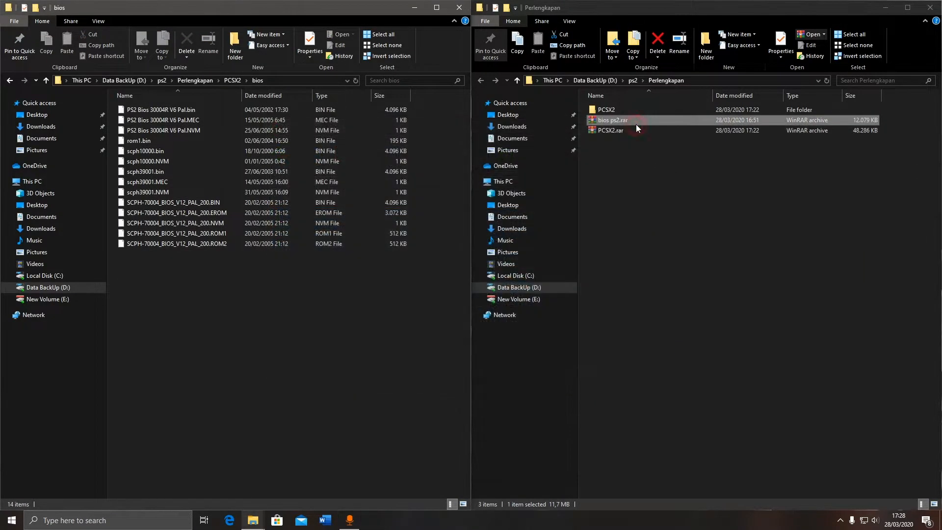
Return to the PCSX2 folder, launch pcsx2.exe, and reposition the emulator window on the desktop.
click(10, 80)
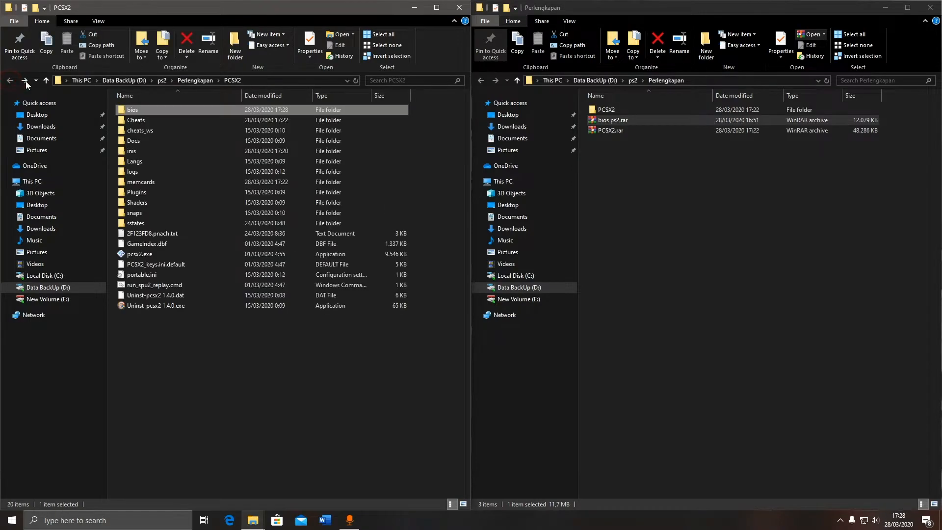
click(164, 255)
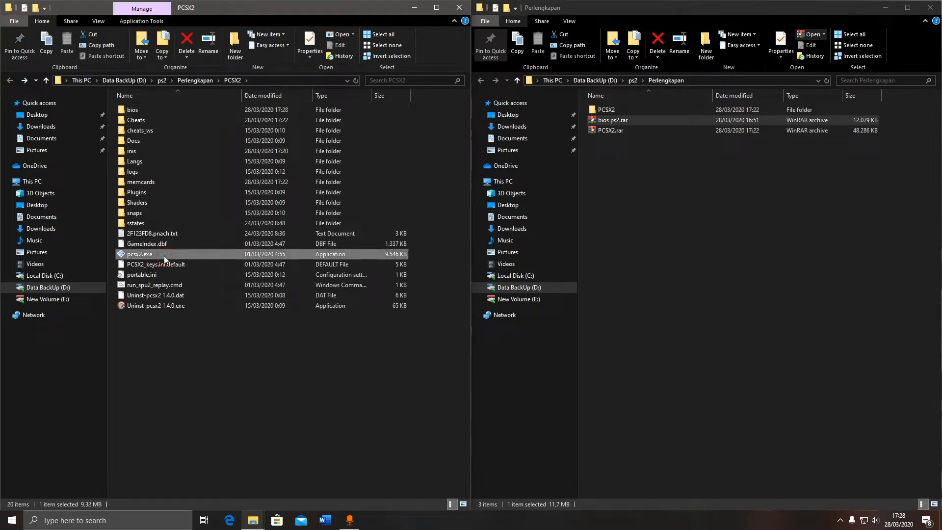
right_click(164, 255)
click(185, 267)
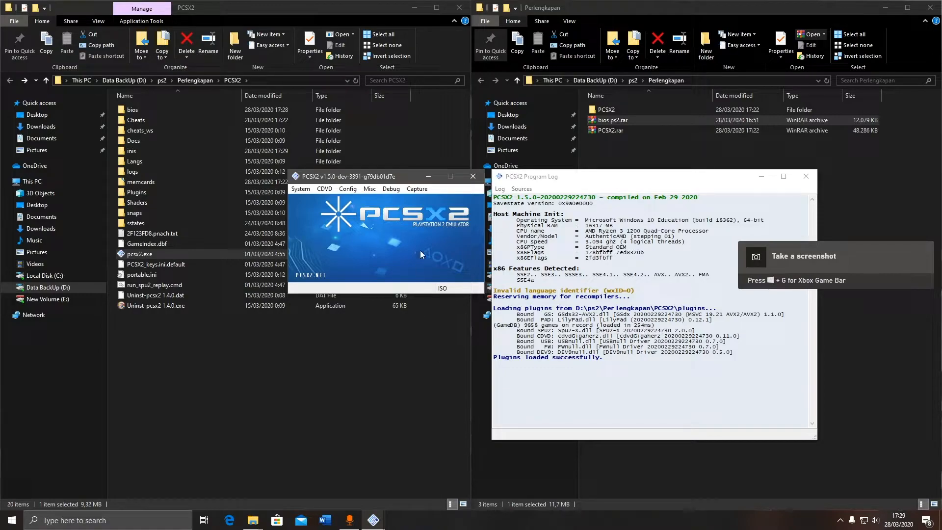
drag(398, 180, 438, 136)
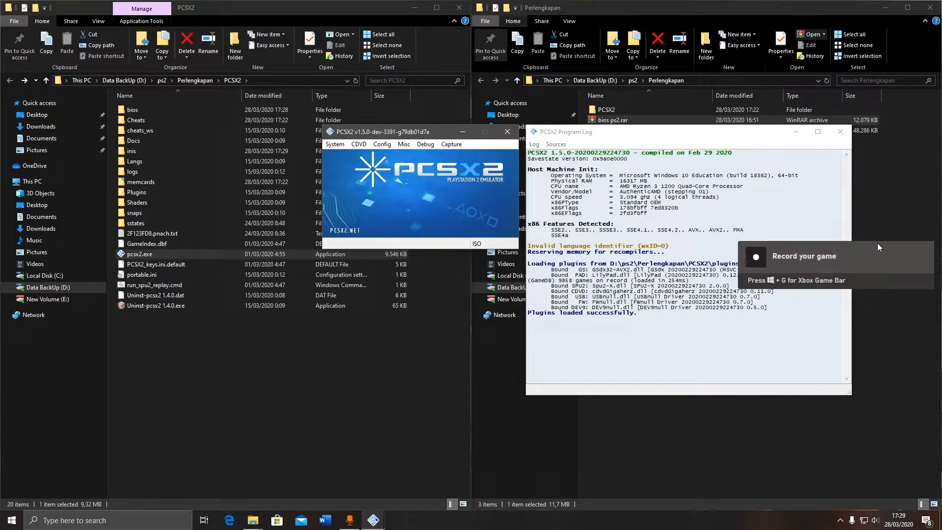
drag(433, 135, 384, 108)
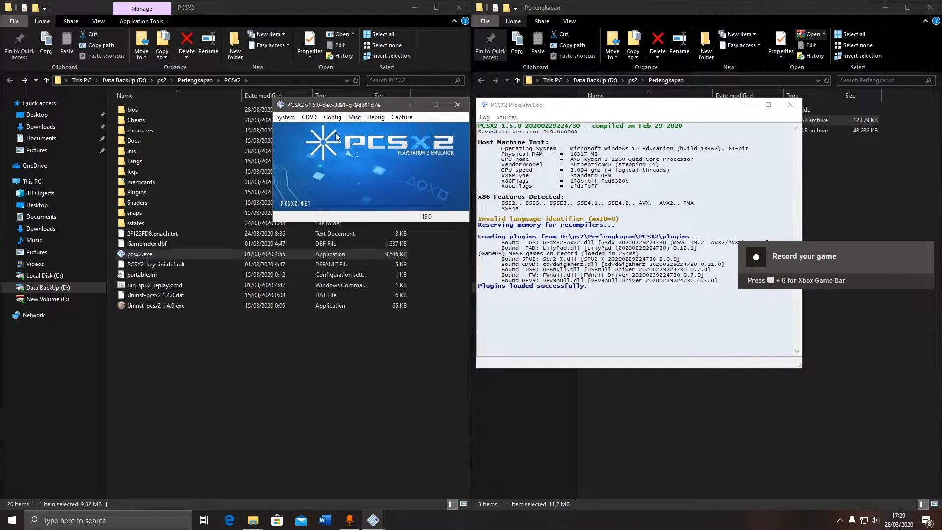
Review the emulation settings pages, including EE/IOP, GS, GS Window, Speedhacks and Game Fixes.
click(341, 117)
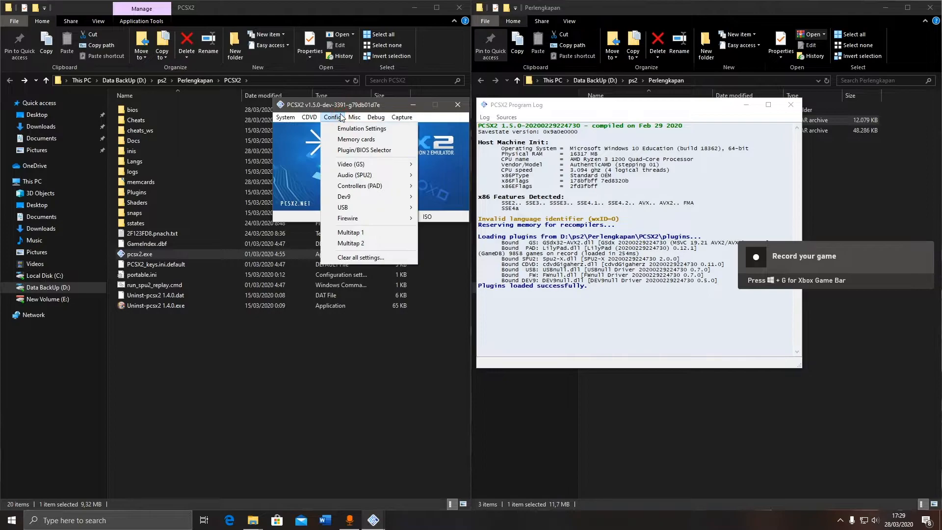
click(349, 128)
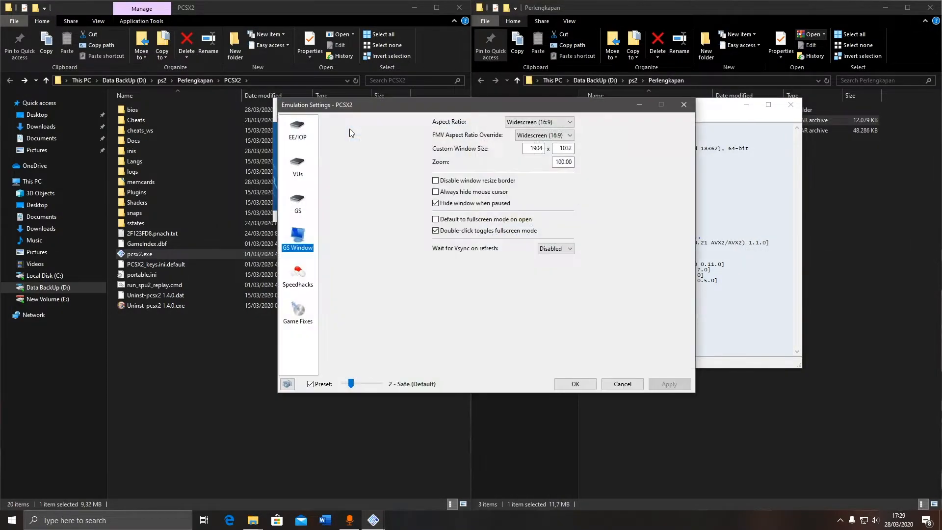
click(304, 130)
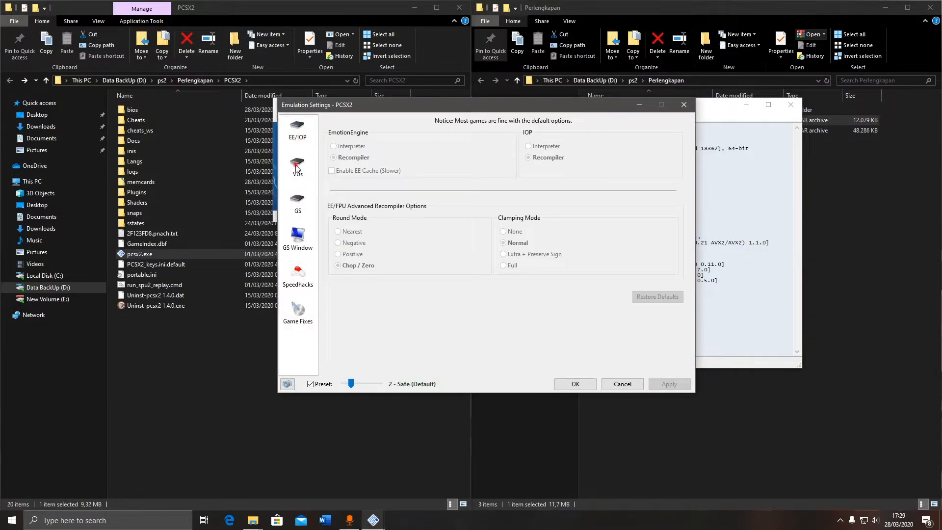
click(298, 205)
click(297, 237)
click(297, 273)
click(298, 313)
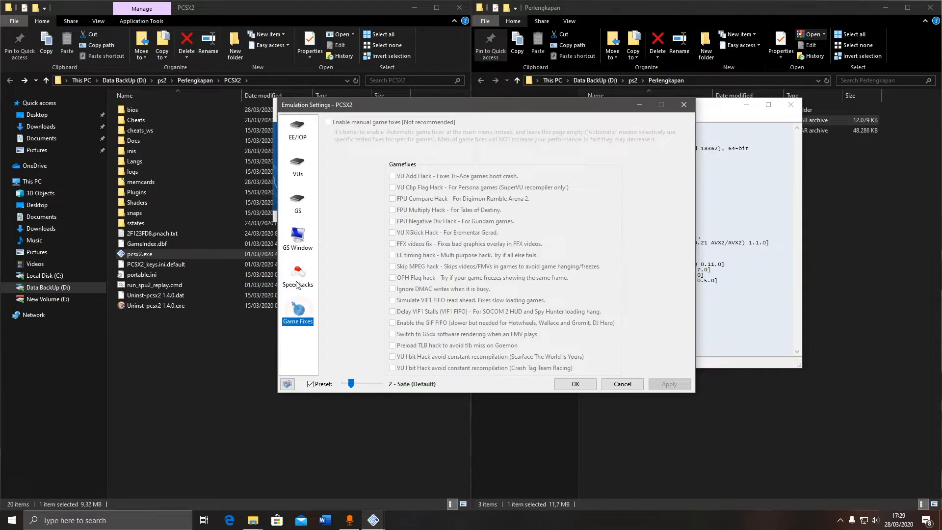
click(297, 238)
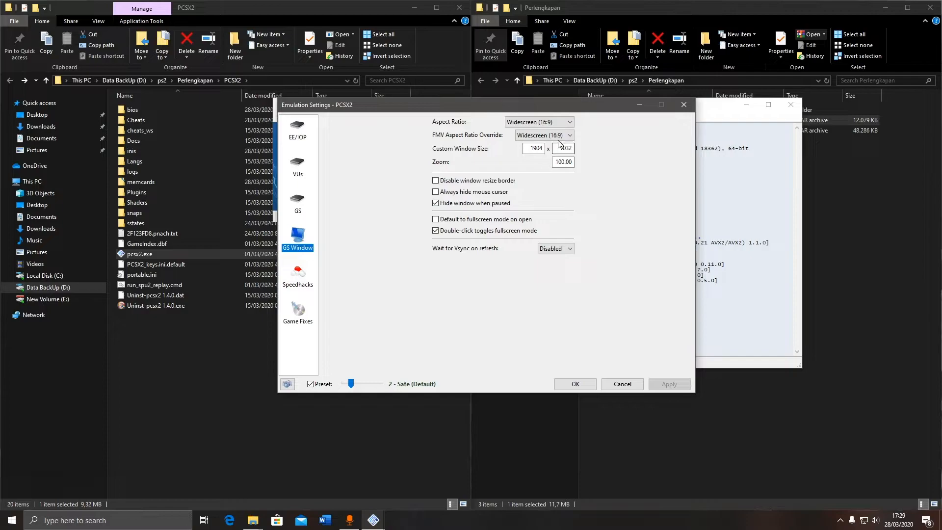
mouse_move(575, 136)
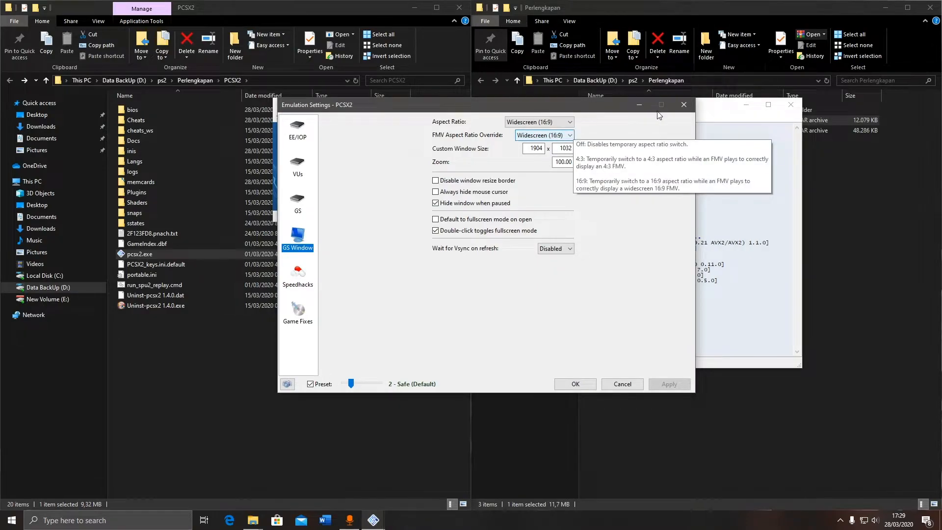
click(298, 165)
click(301, 135)
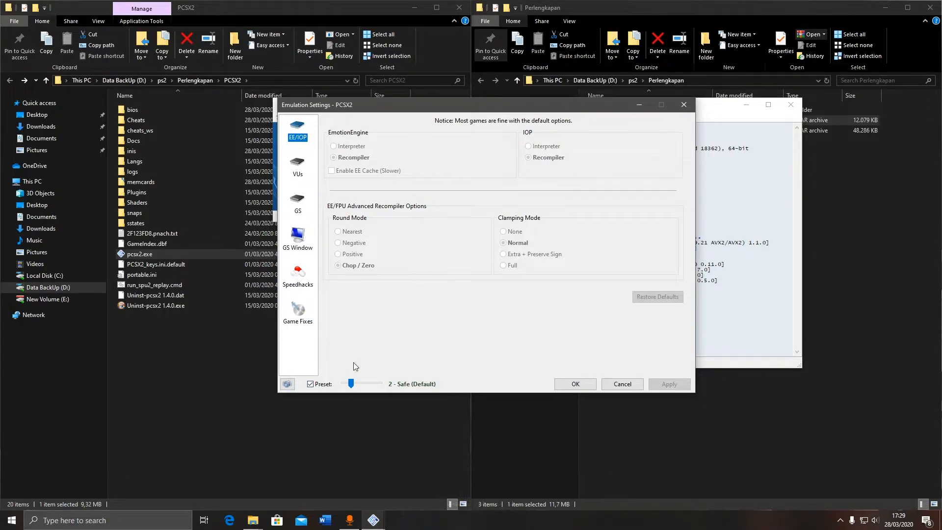
Keep the emulation preset at 2 - Safe (Default) and accept the emulation settings.
click(351, 384)
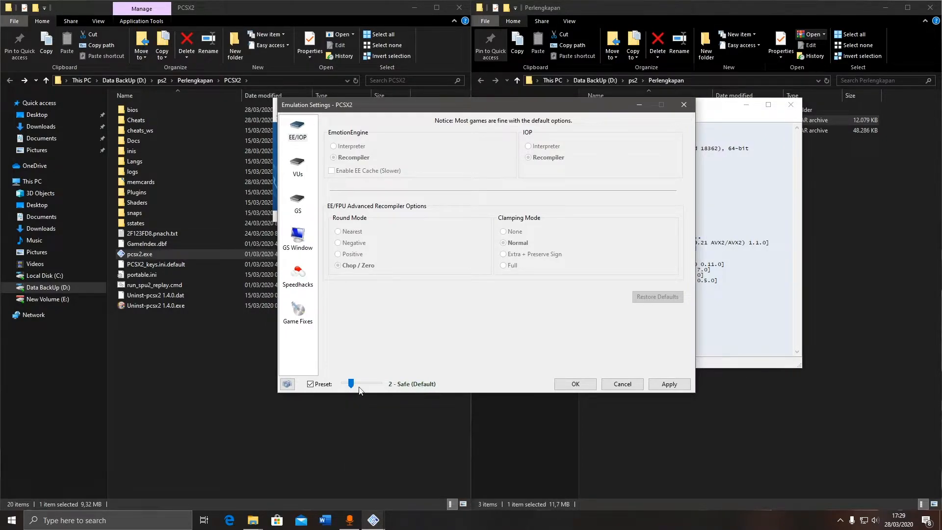
mouse_move(351, 384)
mouse_down()
mouse_move(336, 382)
mouse_move(433, 391)
mouse_move(352, 385)
mouse_up()
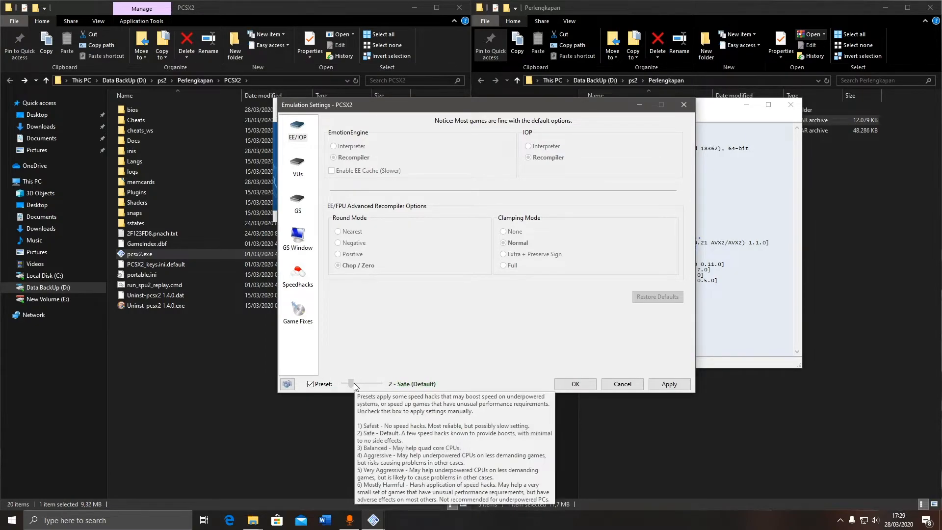
click(576, 383)
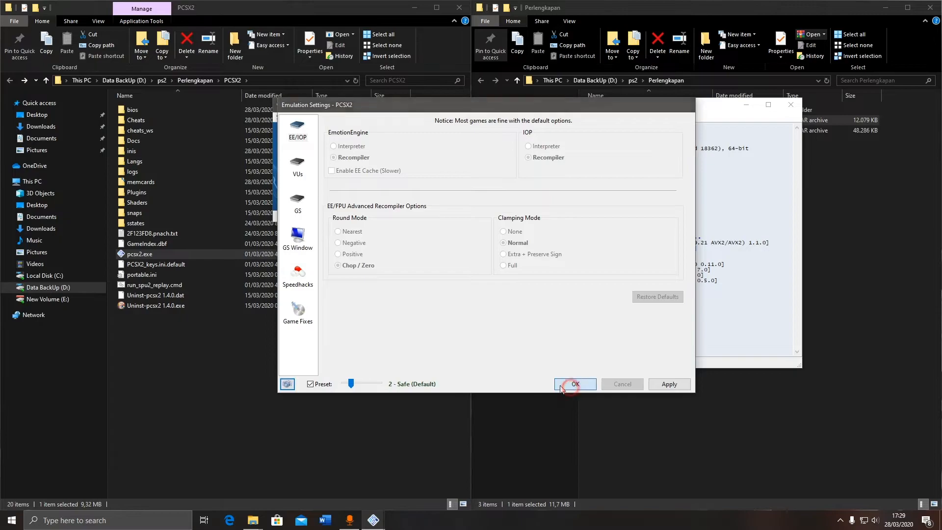
Open the memory card manager and eject my memory card.ps2 from Port-1.
click(332, 117)
mouse_move(328, 120)
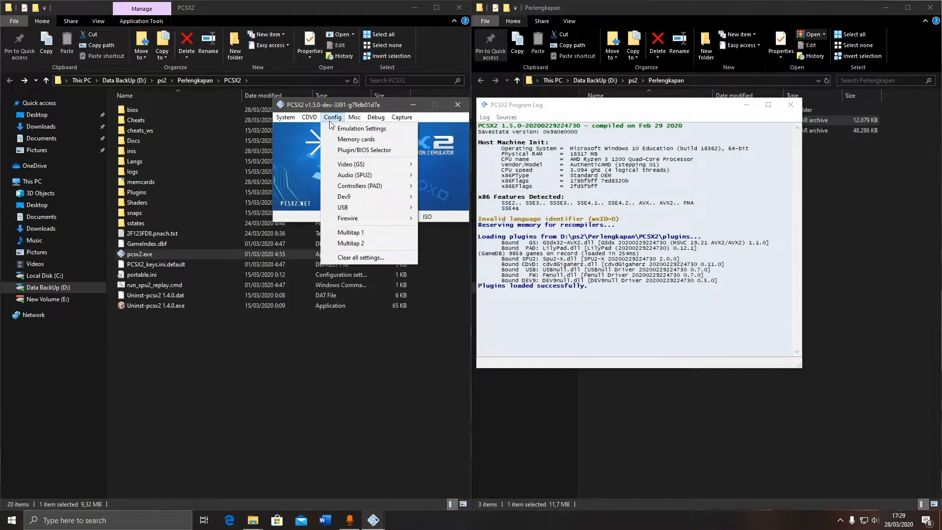
click(356, 139)
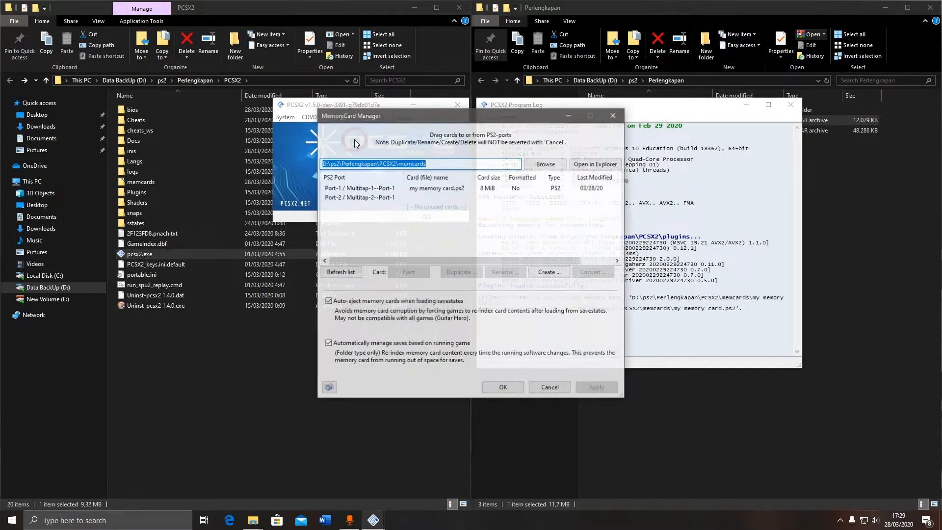
click(417, 196)
click(416, 189)
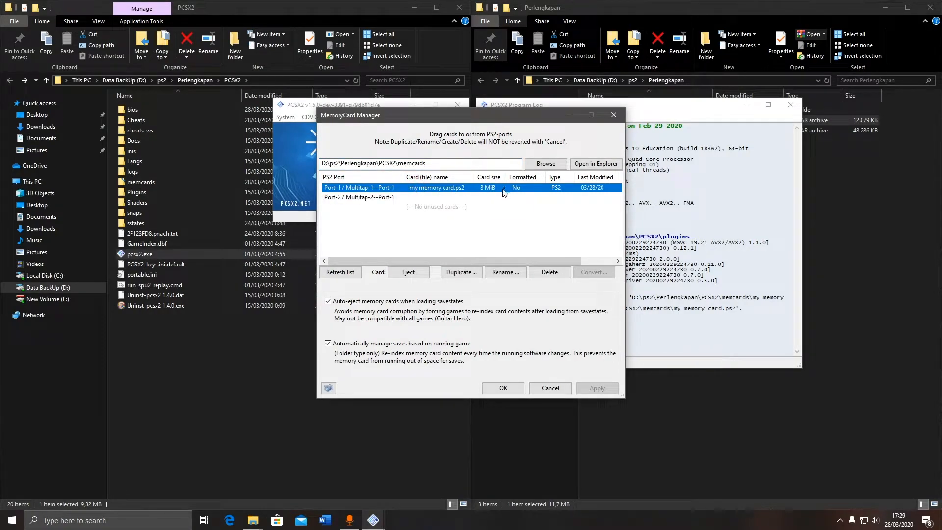
click(408, 273)
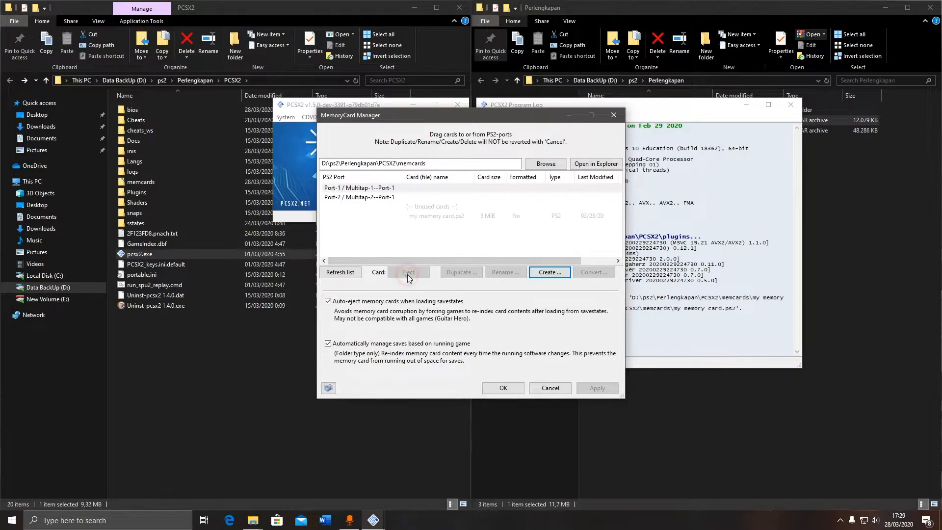
Create a 64 MB memory card named QQQQQ with NTFS compression and accept the memory card settings.
click(554, 273)
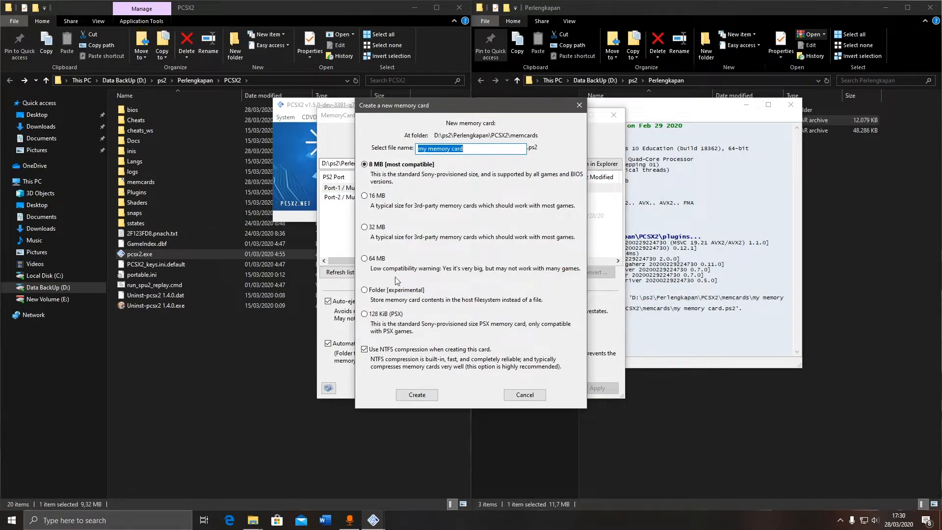
click(368, 259)
drag(464, 149, 424, 150)
text(QQQQQ)
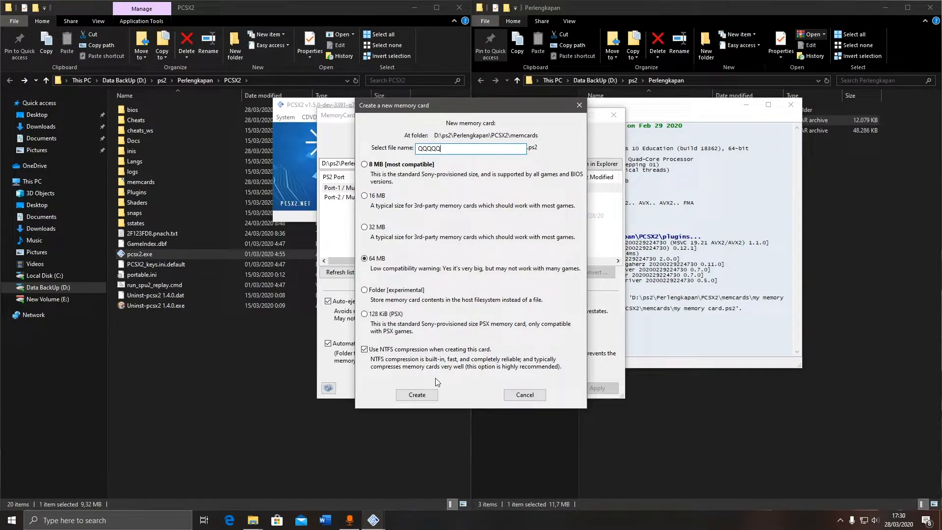
click(421, 398)
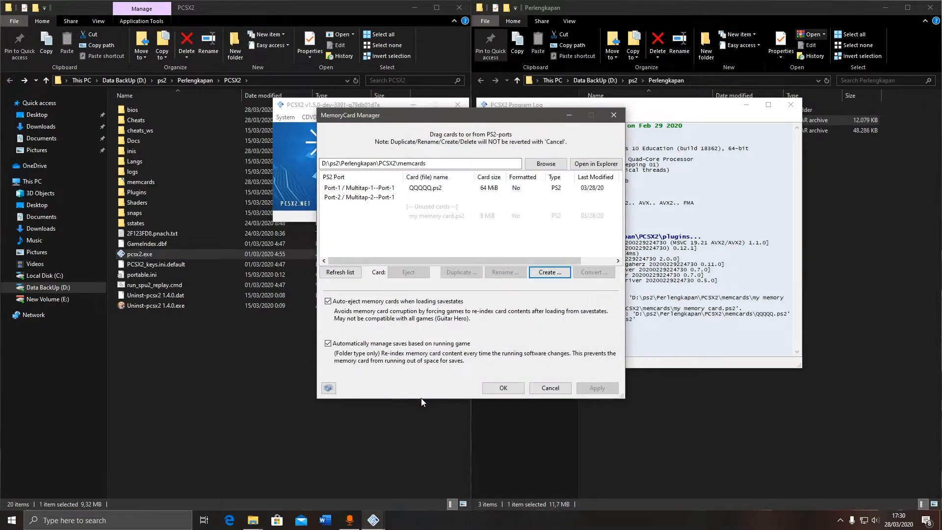
click(414, 195)
click(415, 189)
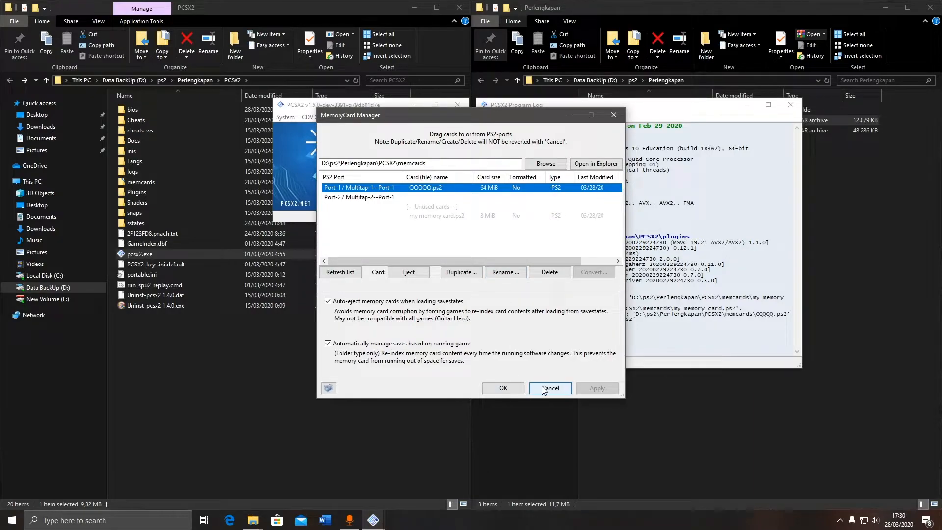
click(521, 391)
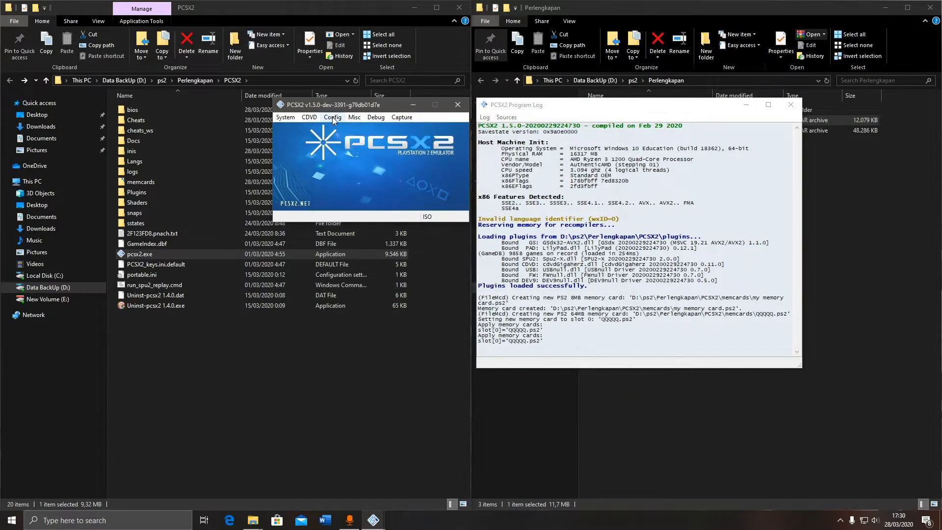
Open the plugin and BIOS selector and bring up the GSdx graphics plugin's settings.
click(332, 118)
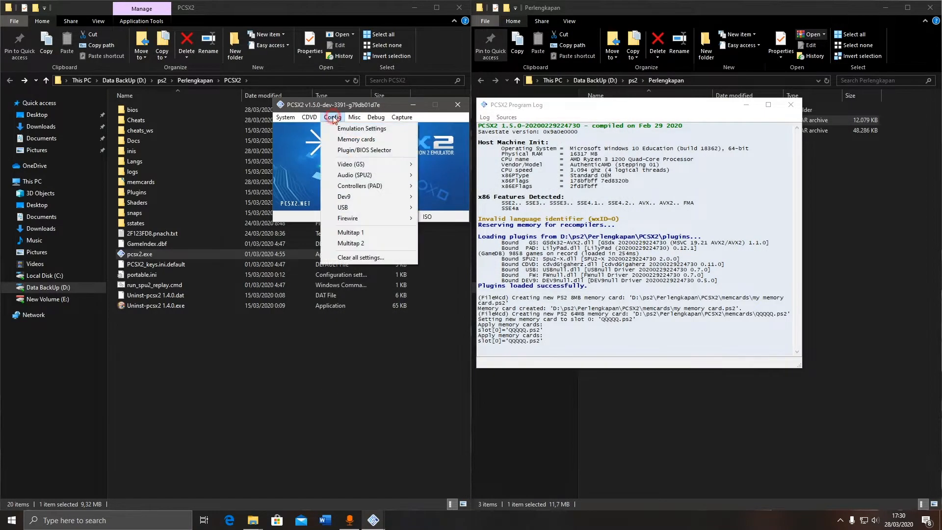
click(359, 150)
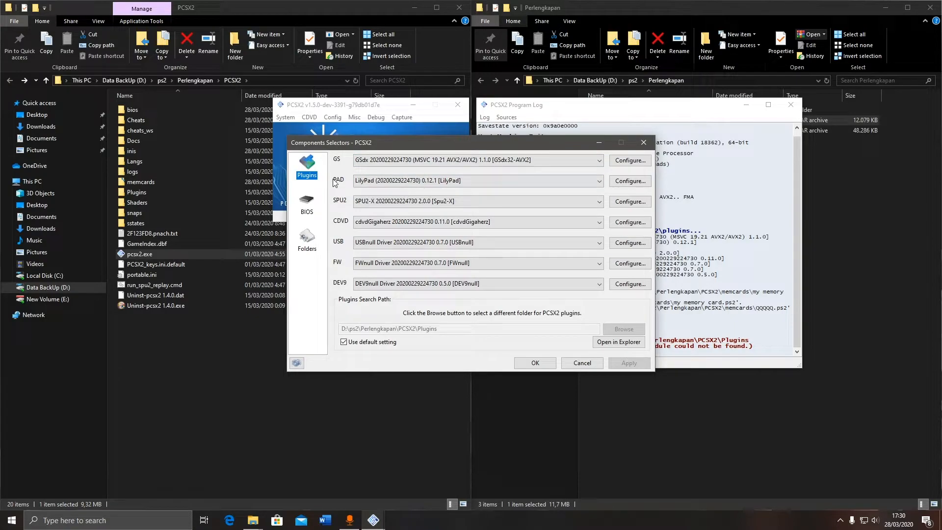
click(631, 162)
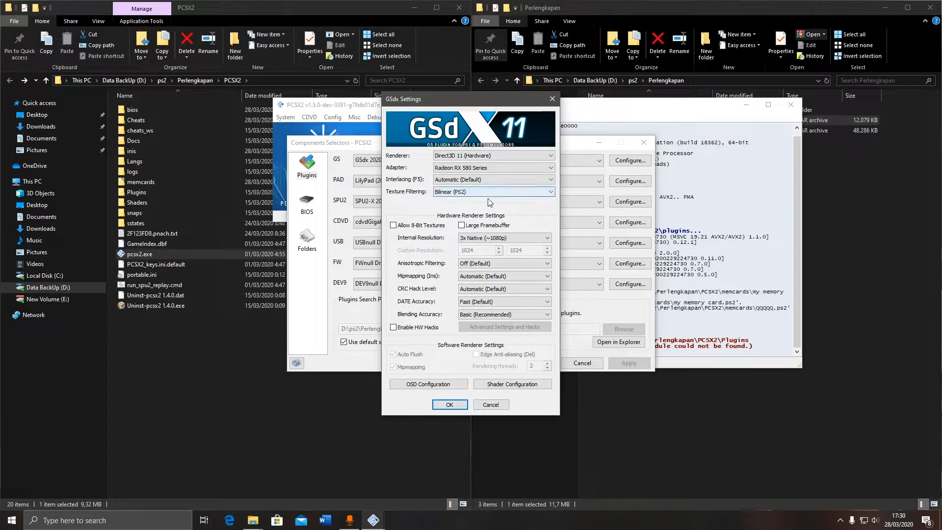
Try Native (PS2) as the internal resolution for the hardware renderer.
click(482, 239)
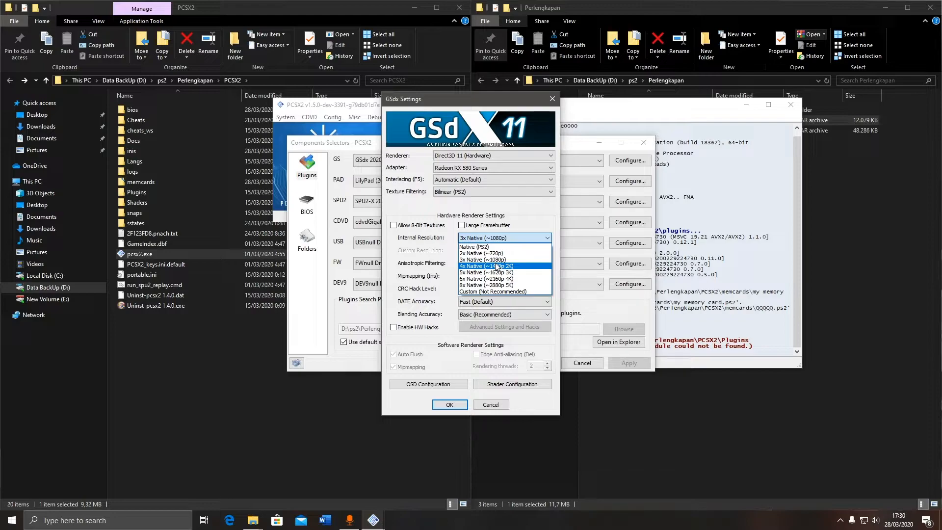
key(Up)
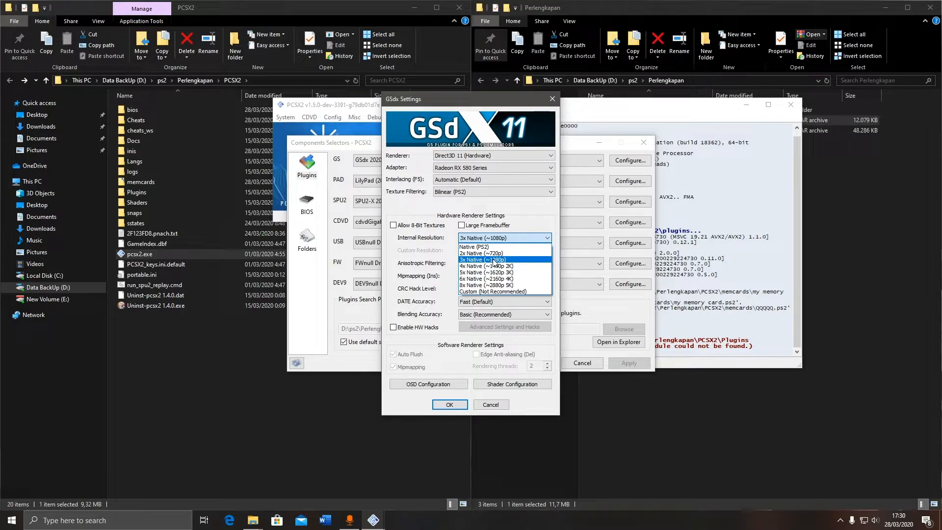
click(490, 247)
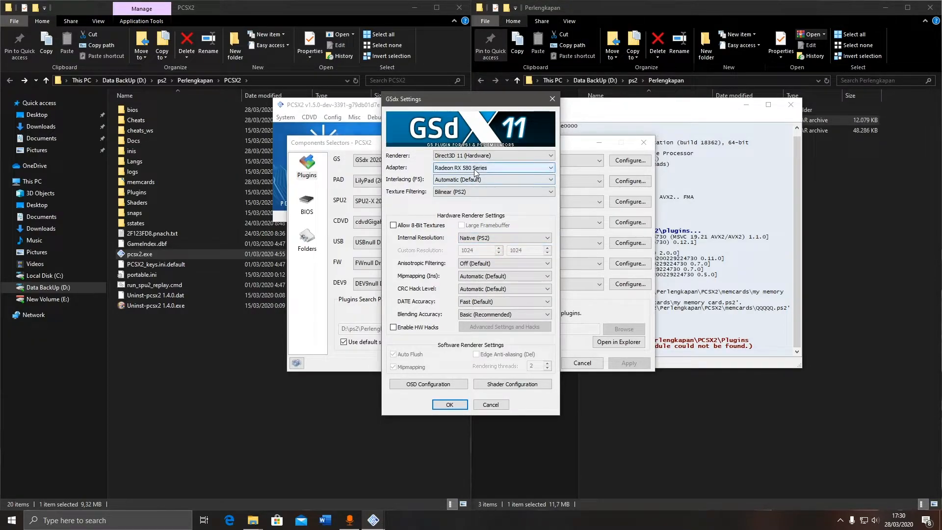
click(483, 237)
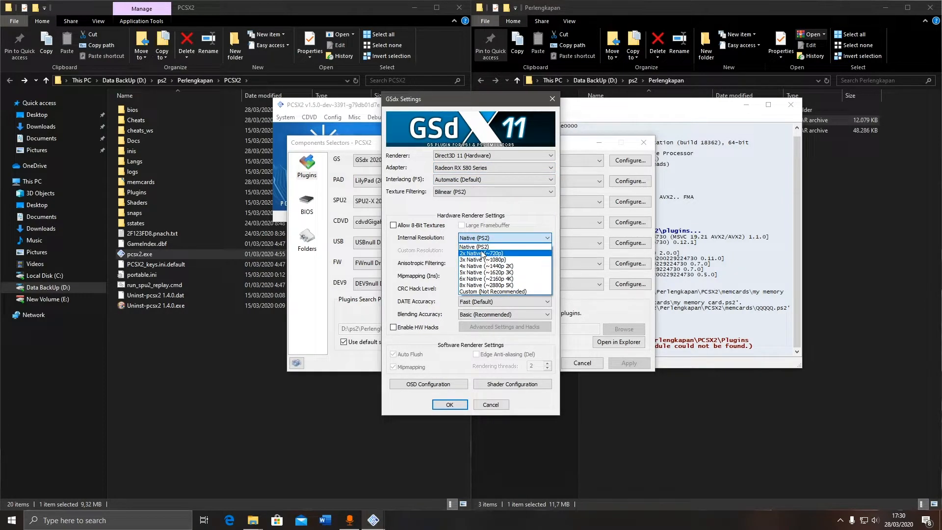
click(469, 246)
Keep Direct3D 11 (Hardware) as the renderer, set the internal resolution to 3x Native (~1080p), and accept the GSdx settings.
click(456, 168)
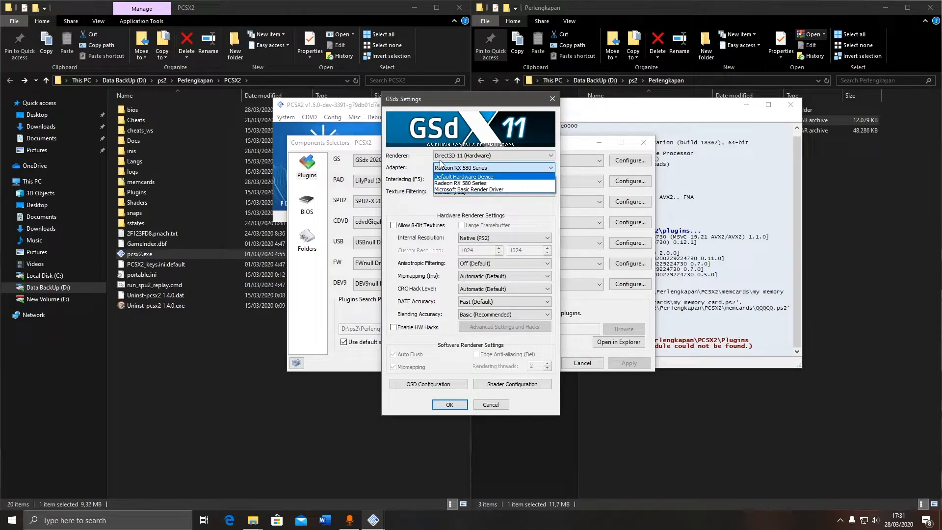
click(418, 156)
click(444, 155)
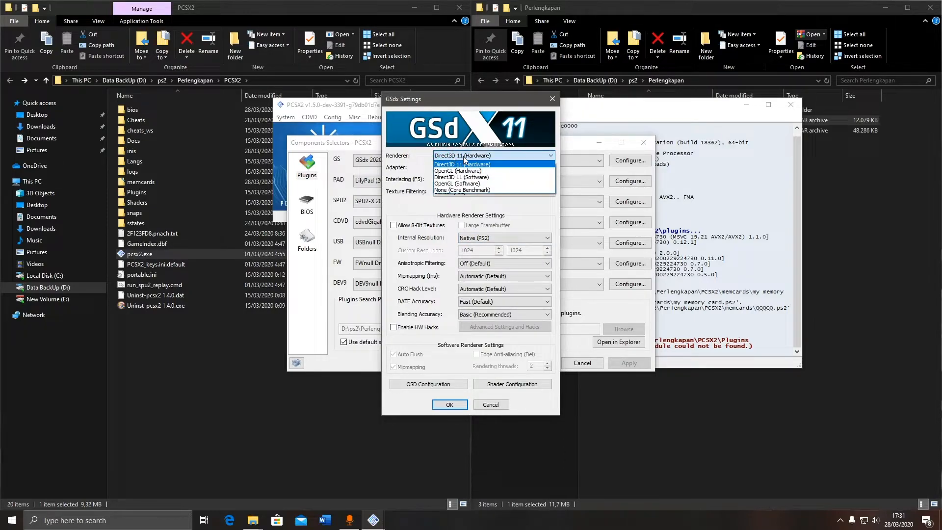
click(485, 165)
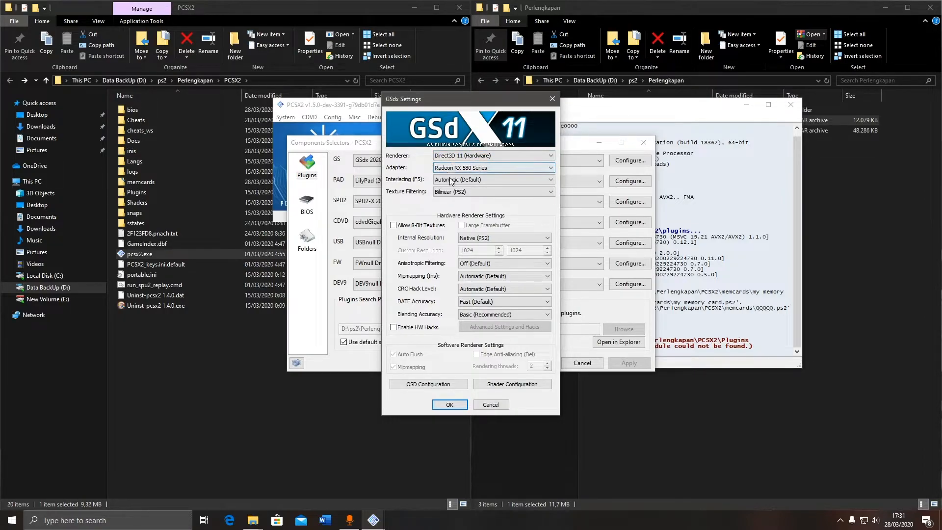
click(480, 239)
click(480, 259)
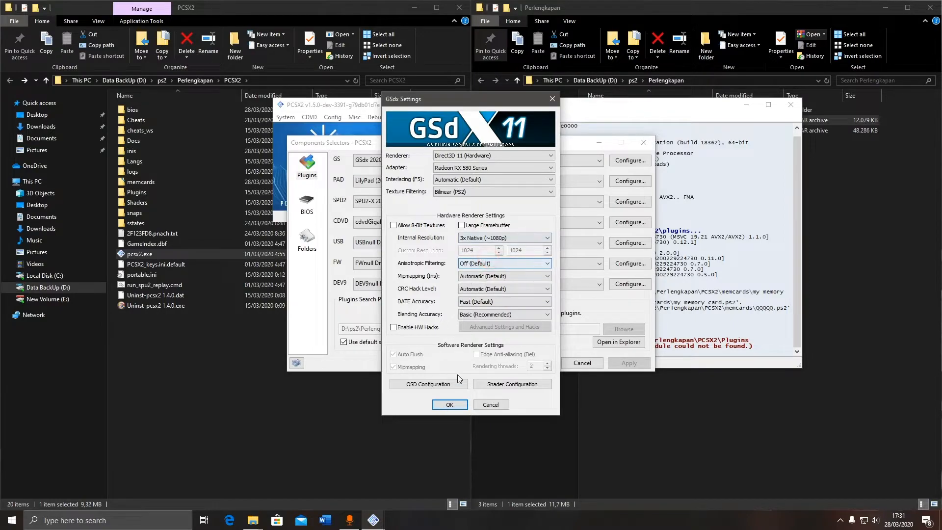
click(449, 405)
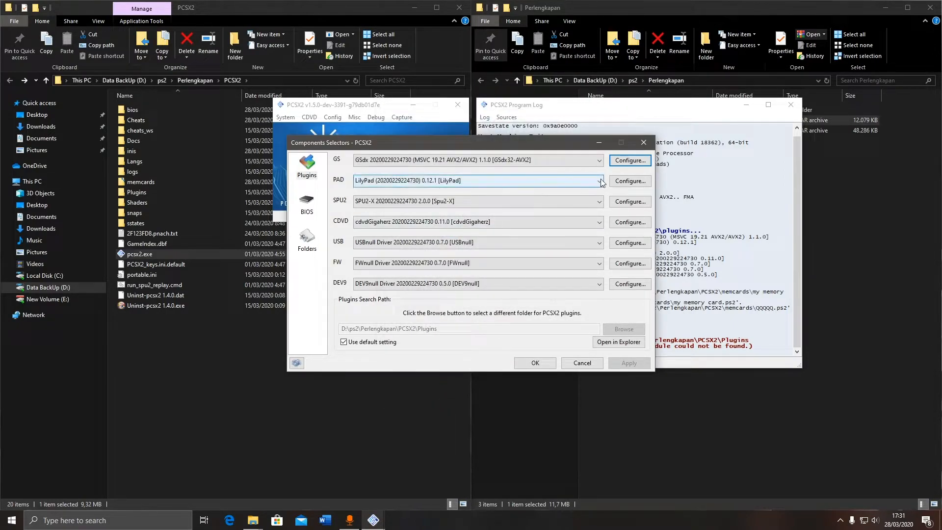
Open the LilyPad controller settings and switch the Port 1 and Port 2 Multitap options on and back off.
click(623, 182)
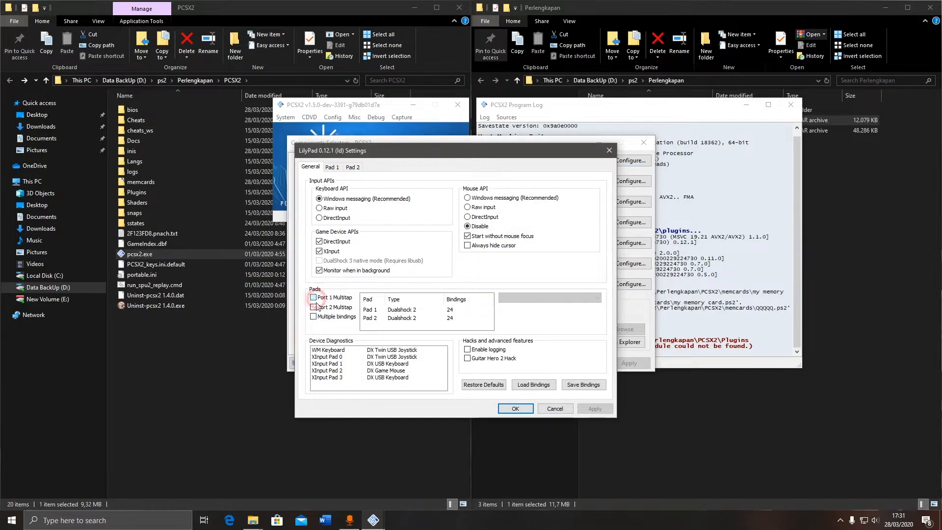
click(313, 297)
click(314, 308)
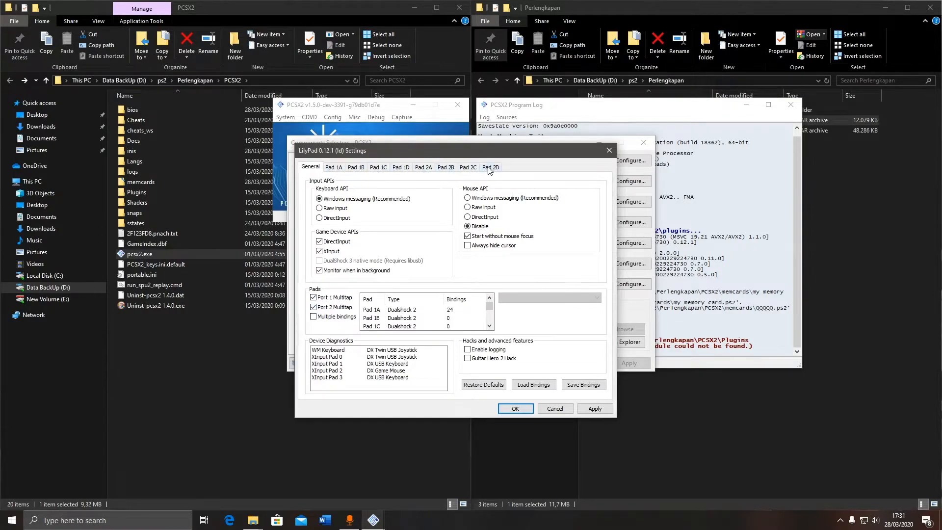
click(335, 298)
click(335, 307)
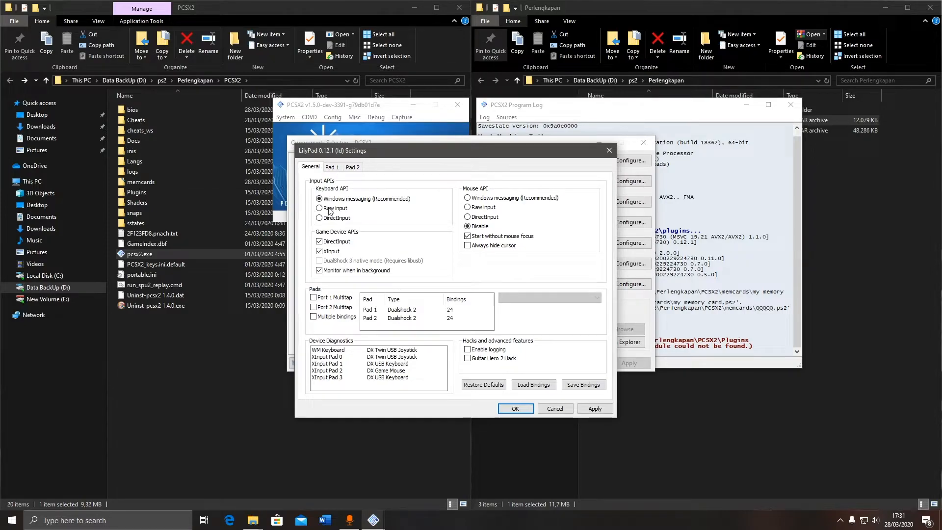
Review the controller bindings of Pad 1 and Pad 2 and accept the LilyPad settings.
click(333, 167)
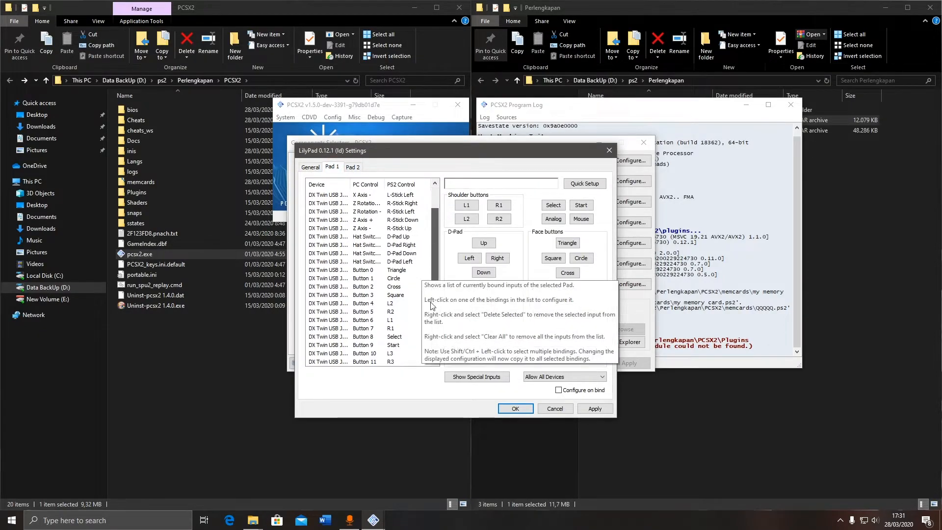
click(353, 167)
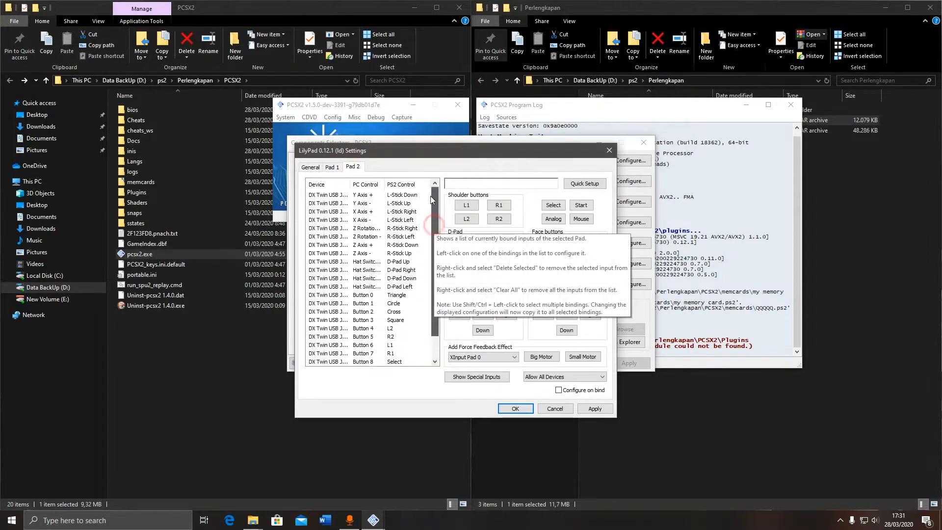
scroll(430, 221, down, 1)
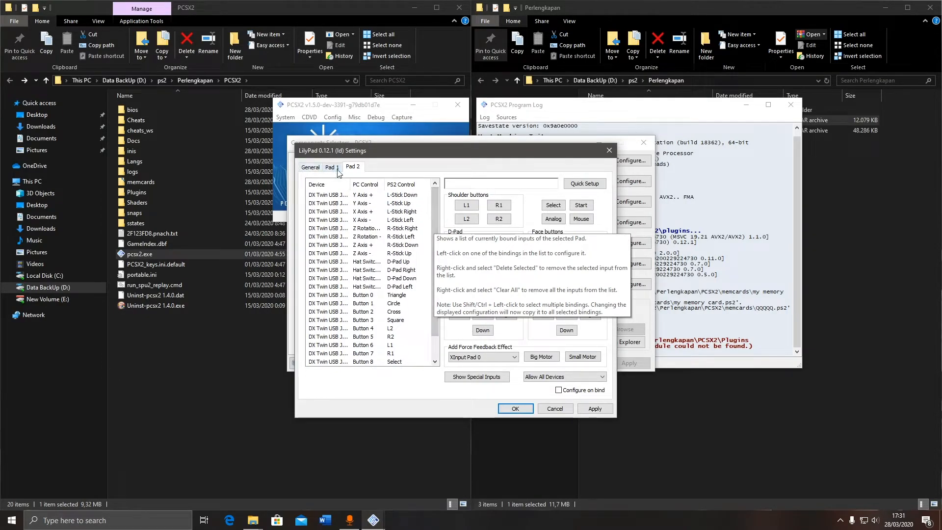
click(316, 167)
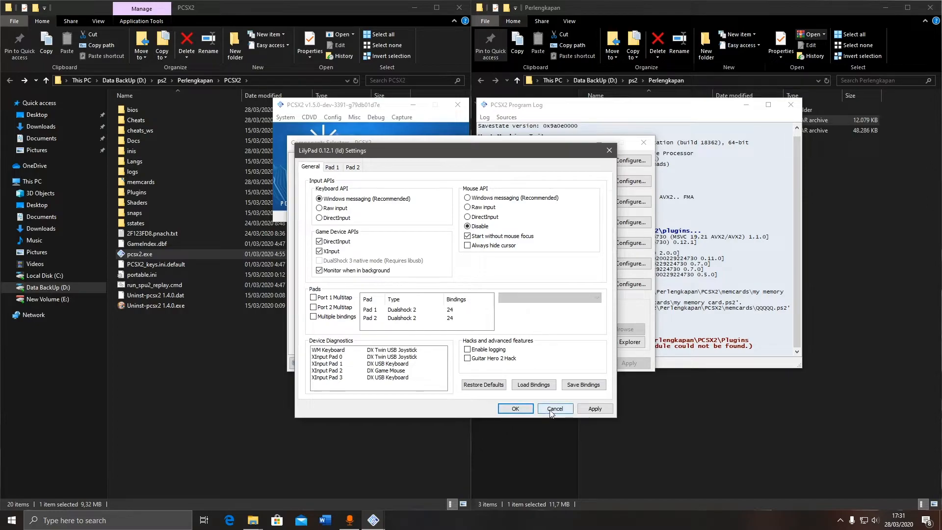
click(352, 168)
click(515, 408)
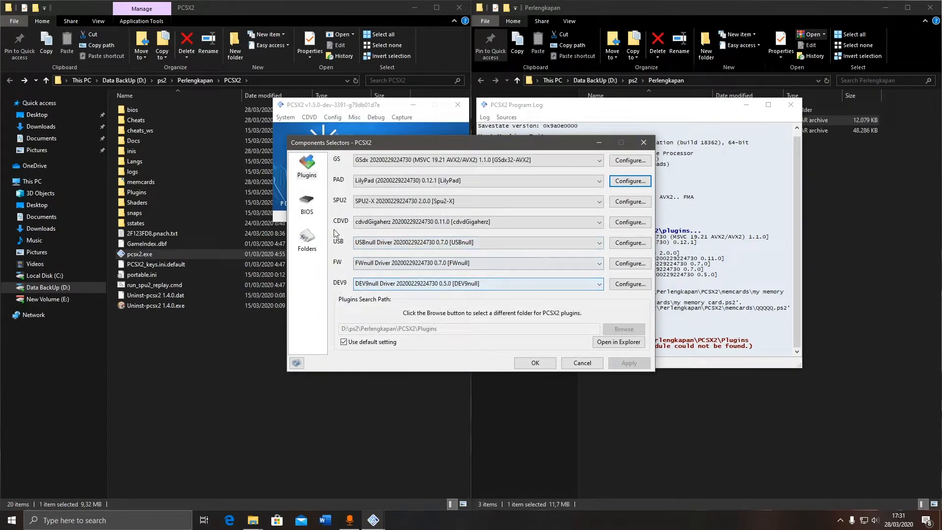
In the SPU2-X sound settings, try 0 - Nearest interpolation, switch back to 3 - Hermite (Better highs), and accept the settings.
click(306, 203)
click(305, 175)
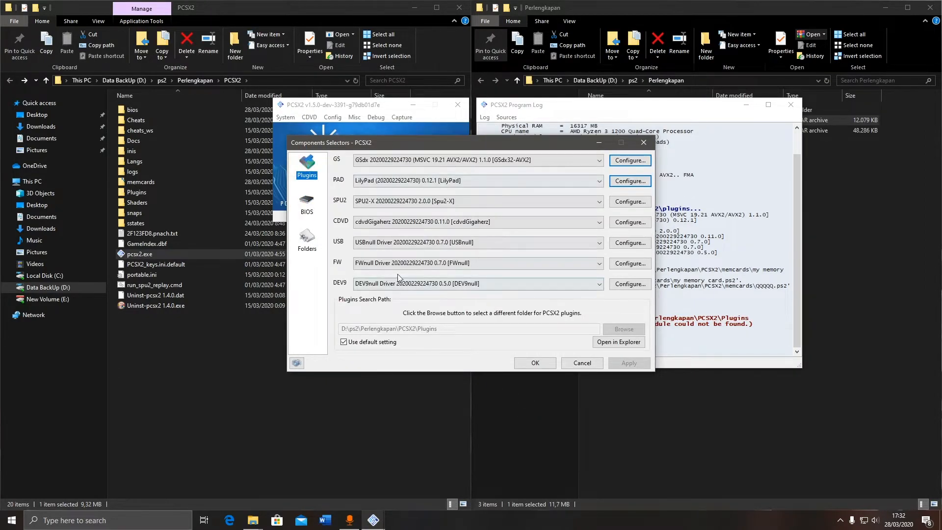
click(627, 202)
drag(395, 157, 513, 152)
click(463, 186)
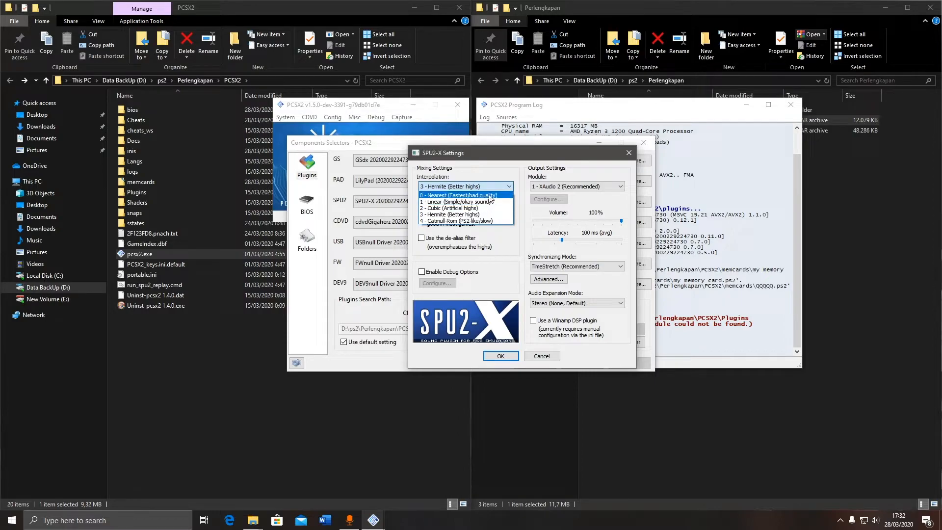
click(487, 197)
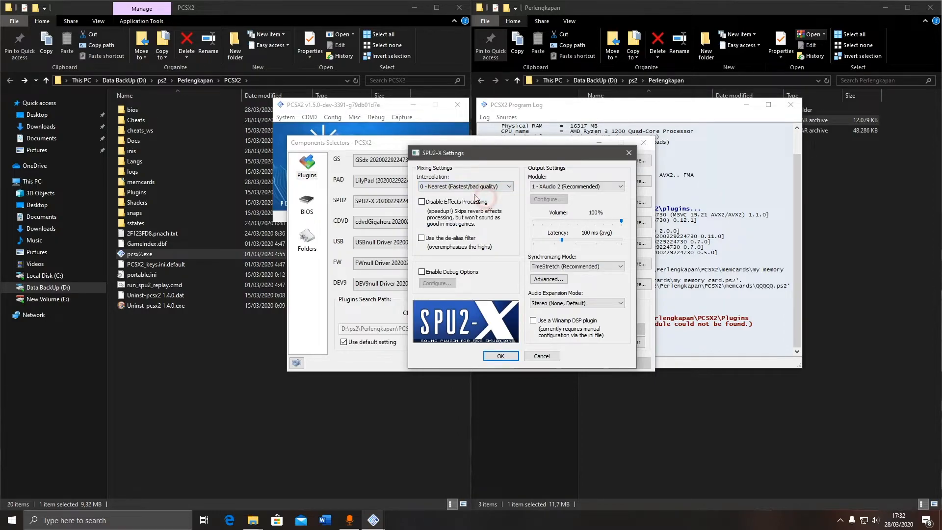
click(490, 186)
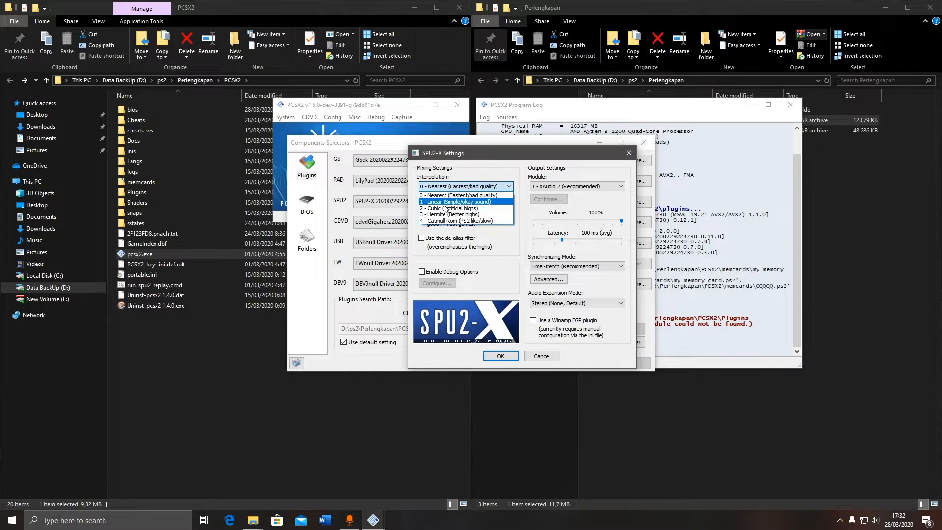
click(448, 214)
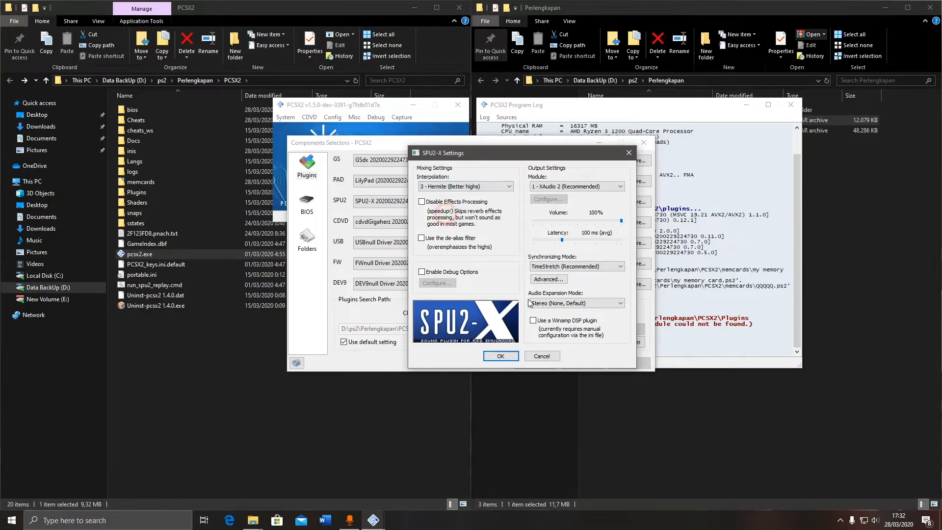
click(500, 356)
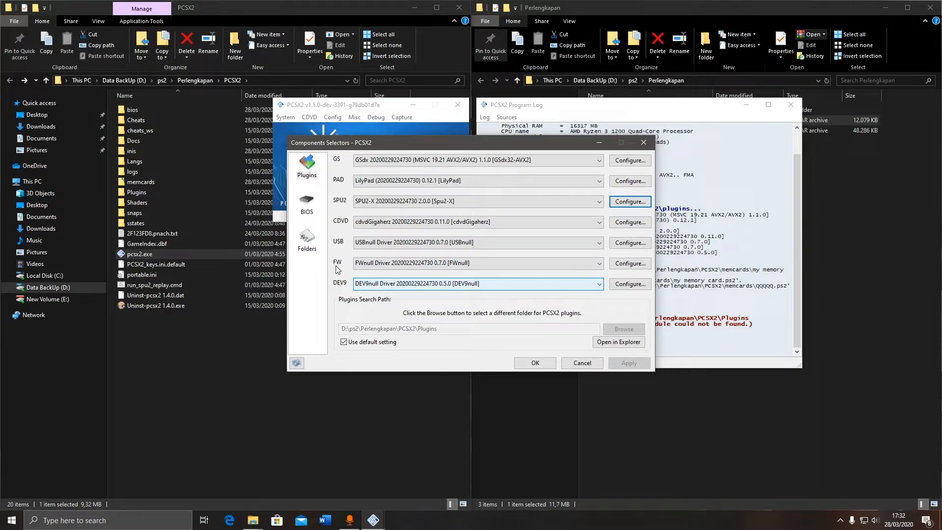
Refresh the BIOS ROM list, look through the Japan and Europe entries, keep USA v01.60(07/02/2002) selected, and accept the settings.
click(302, 202)
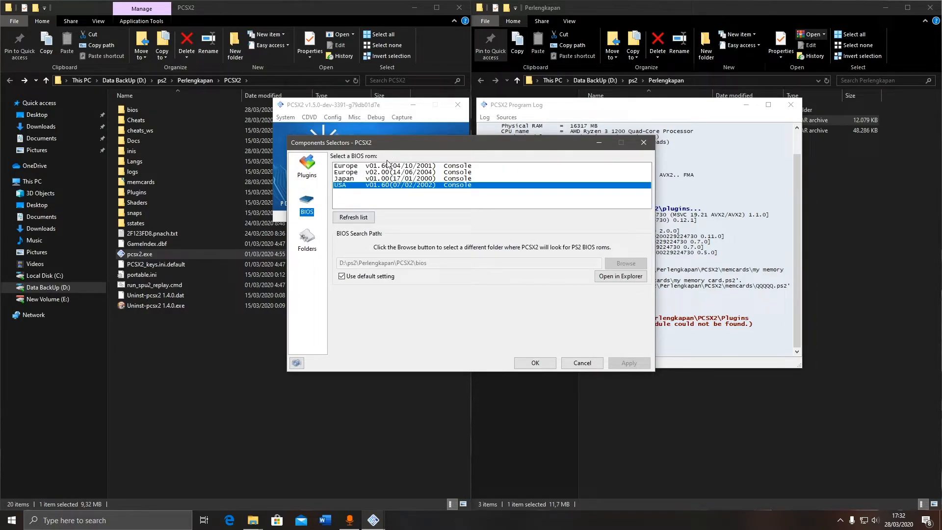
click(353, 219)
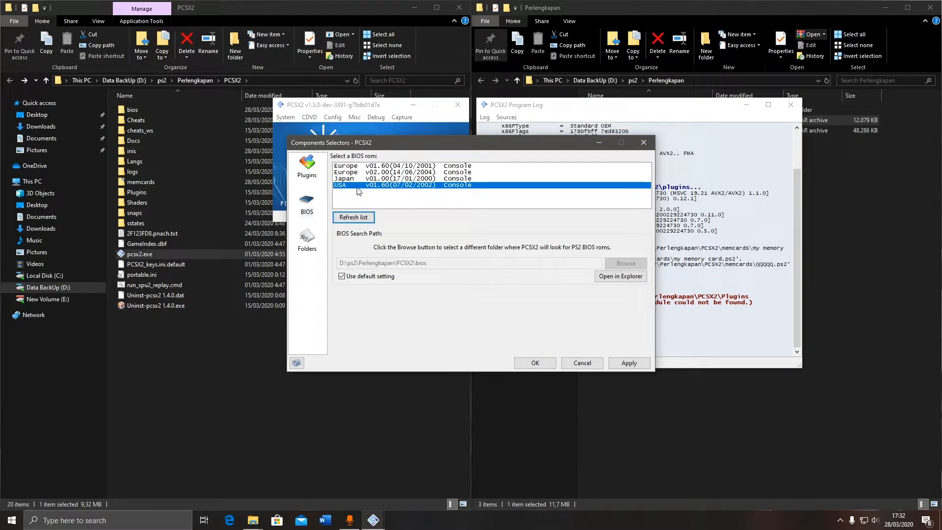
click(380, 179)
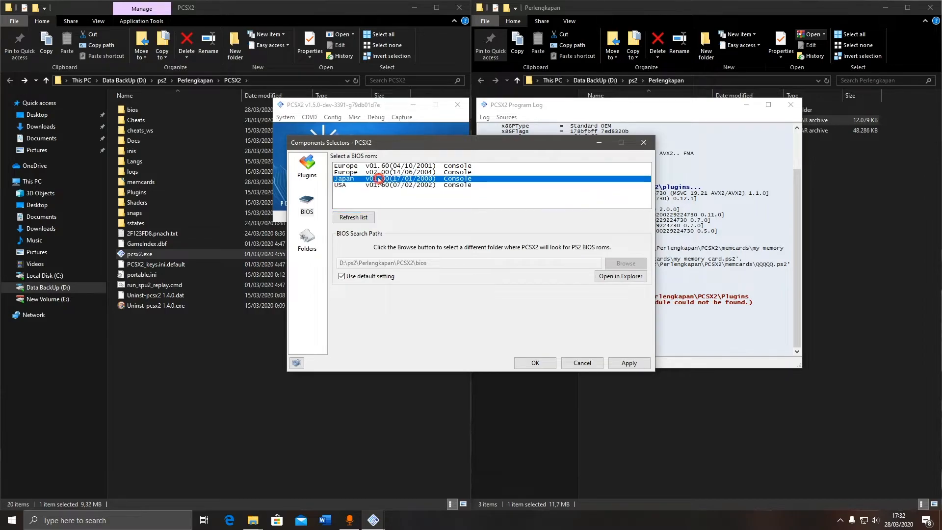
click(378, 173)
click(363, 165)
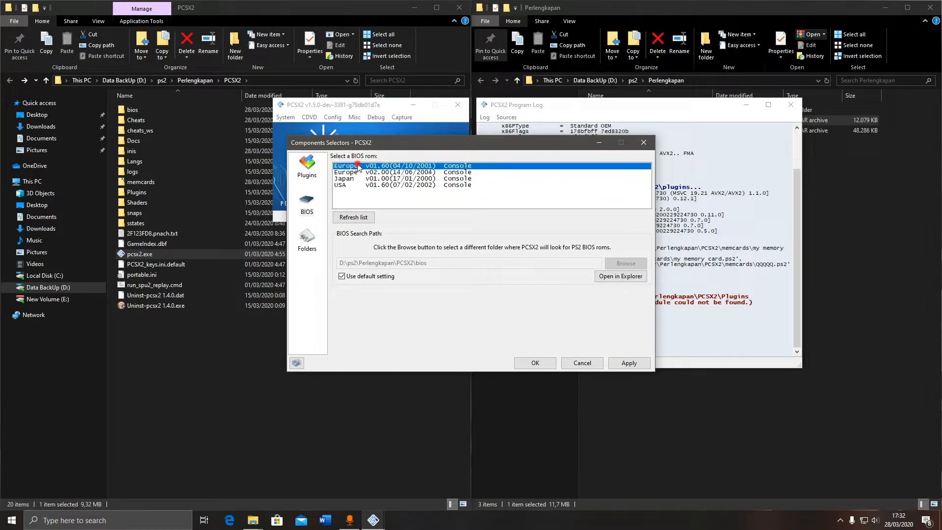
click(359, 179)
click(373, 185)
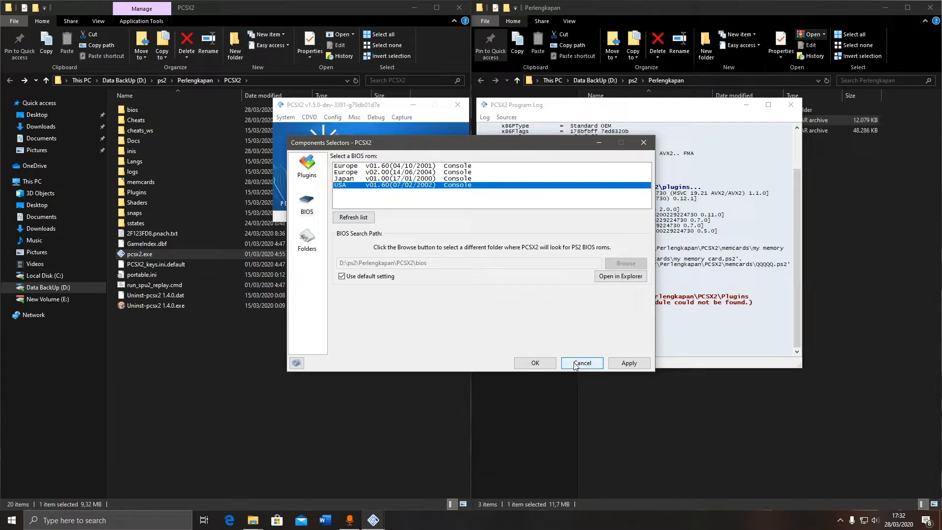
click(544, 366)
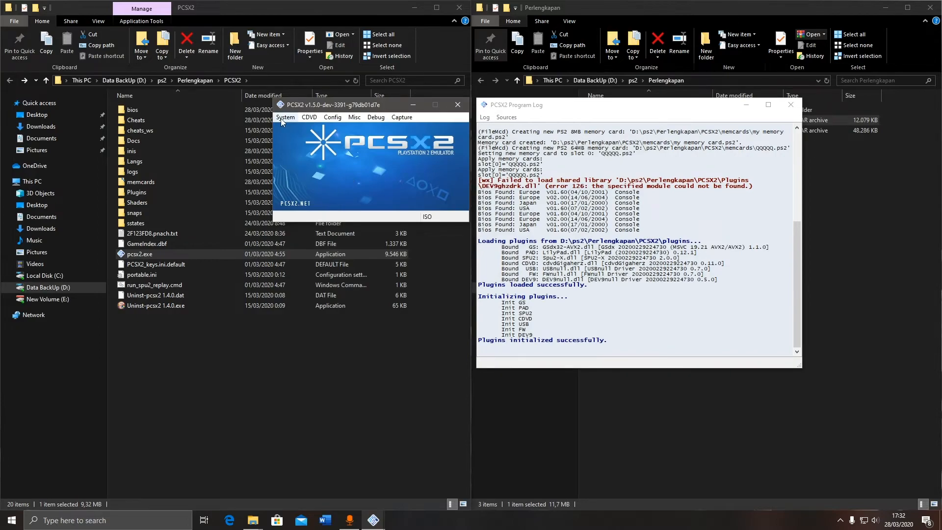
Browse for a disc image and load The Warriors - Tasikgame.ISO from the The WARIORS folder inside ps2.
click(303, 121)
mouse_move(306, 126)
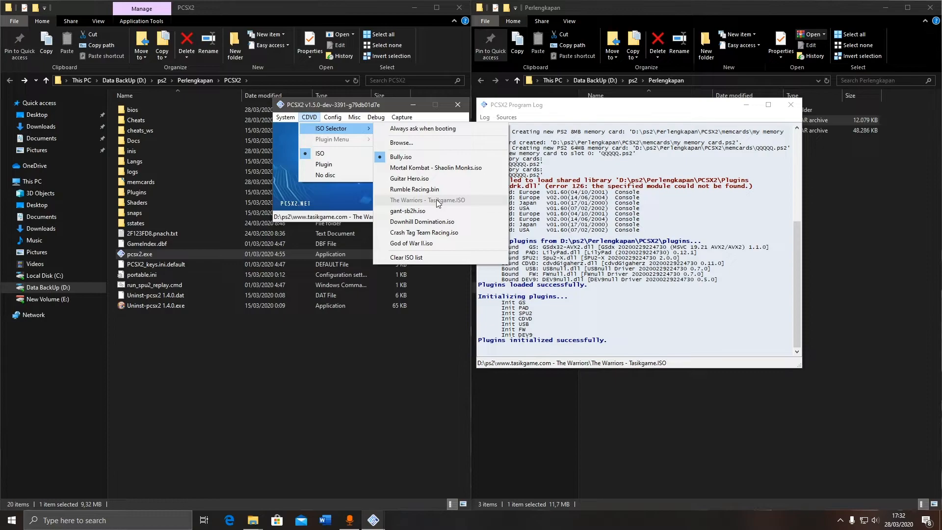
click(411, 144)
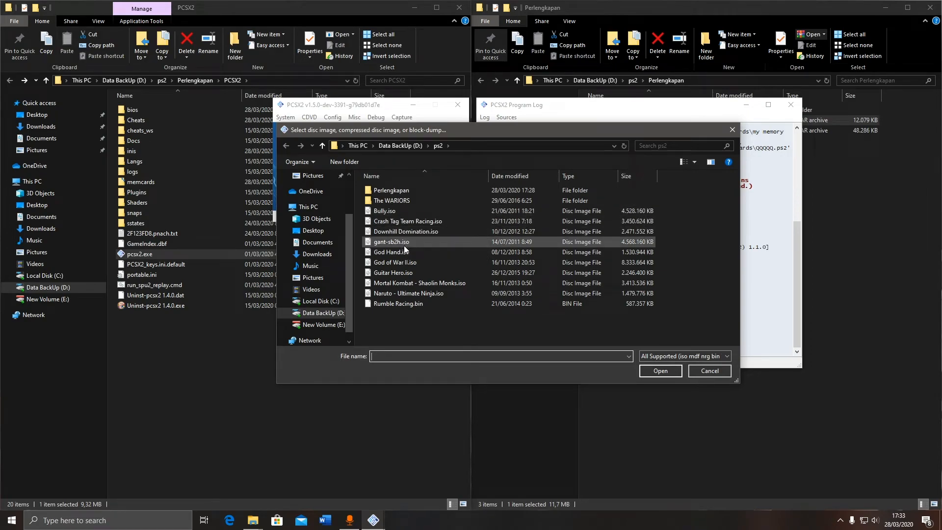
double_click(393, 201)
click(434, 211)
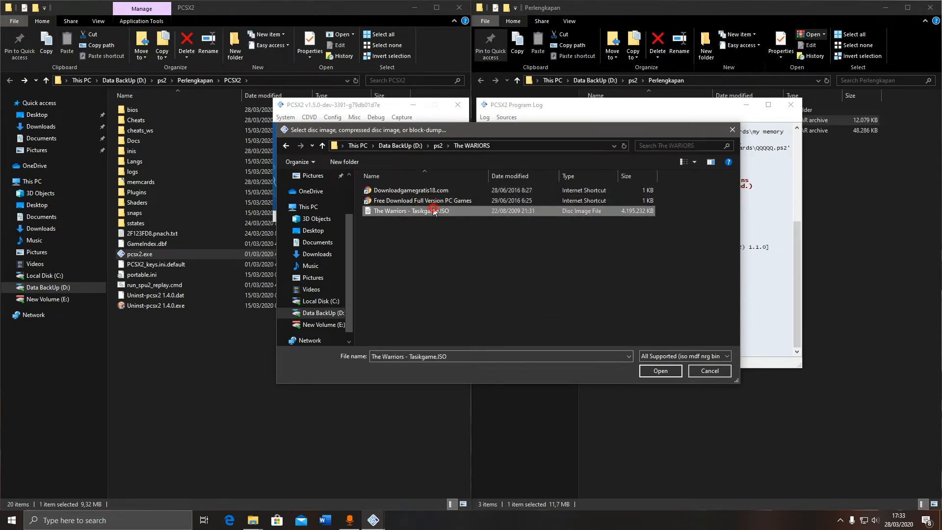
double_click(434, 211)
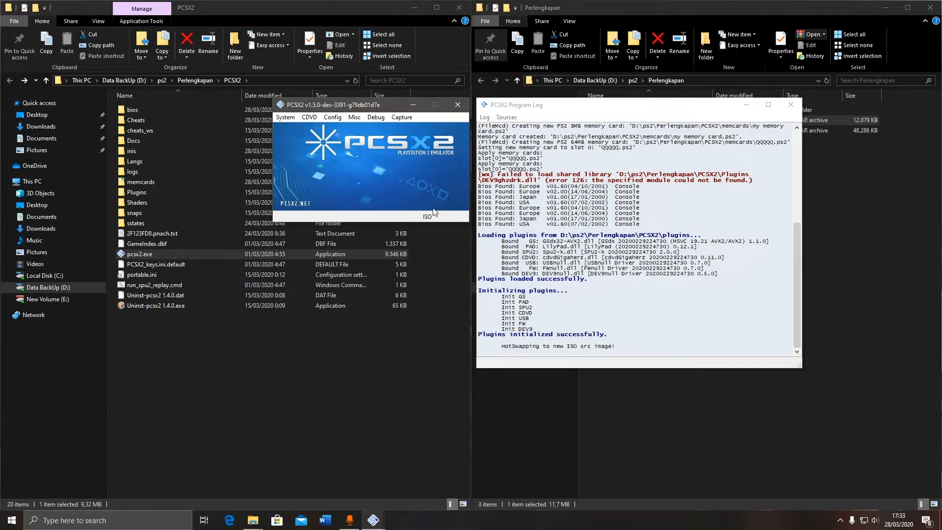
Check the selected image in the ISO selector and keep ISO as the disc source.
click(309, 118)
mouse_move(347, 129)
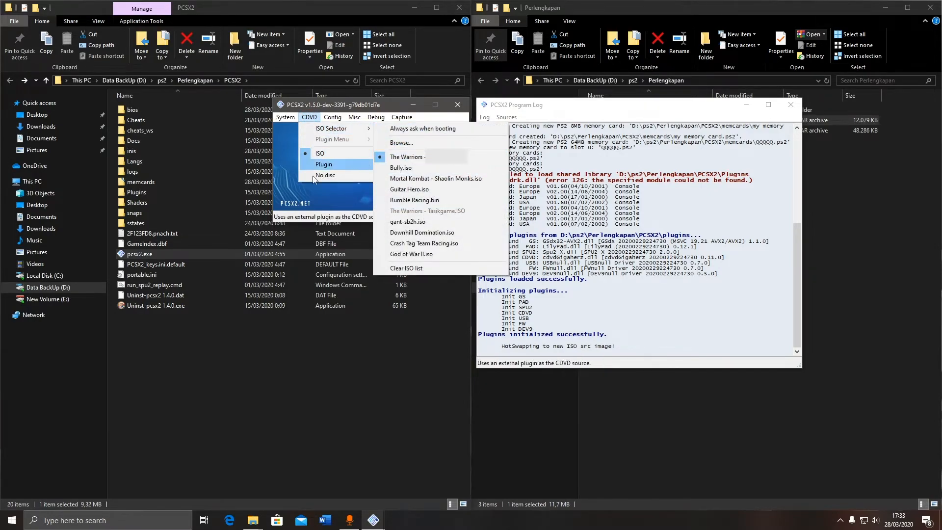
click(320, 153)
Boot the loaded ISO in full mode and maximize the game window.
click(284, 117)
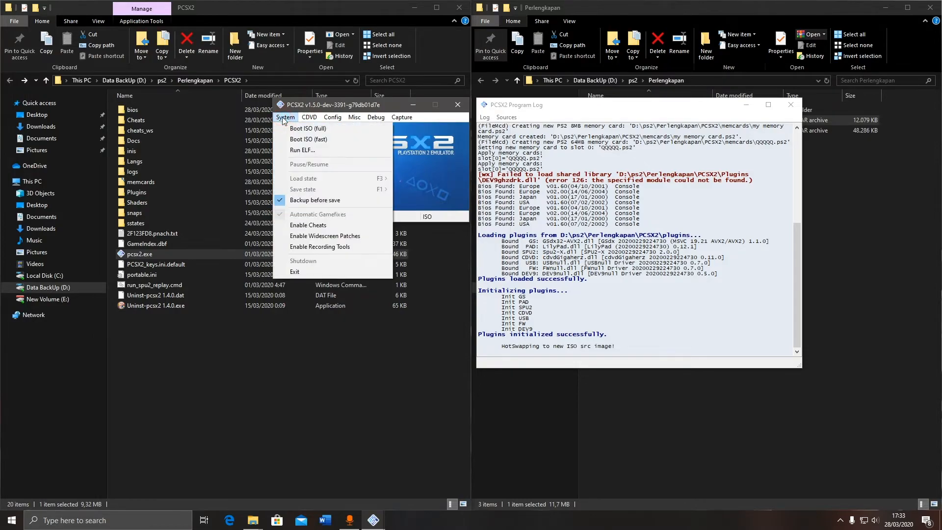
click(318, 131)
drag(444, 33, 431, 16)
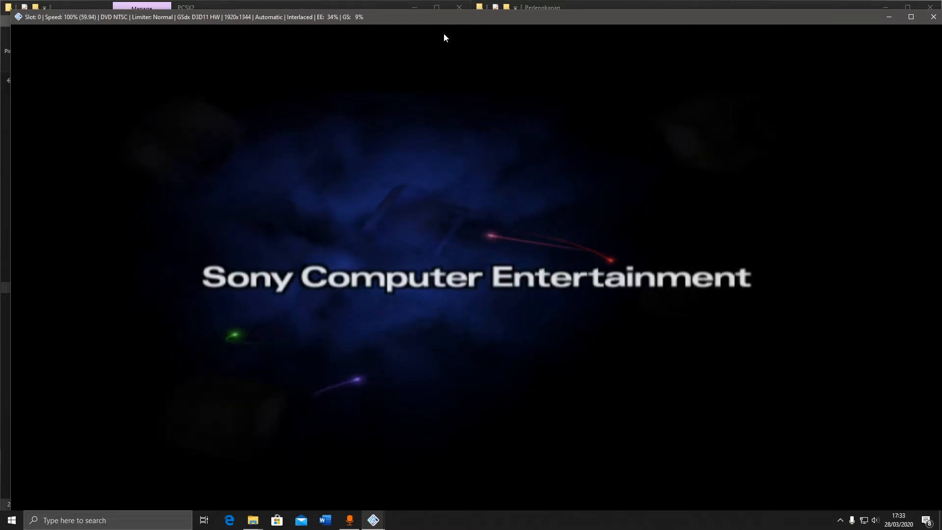
double_click(444, 17)
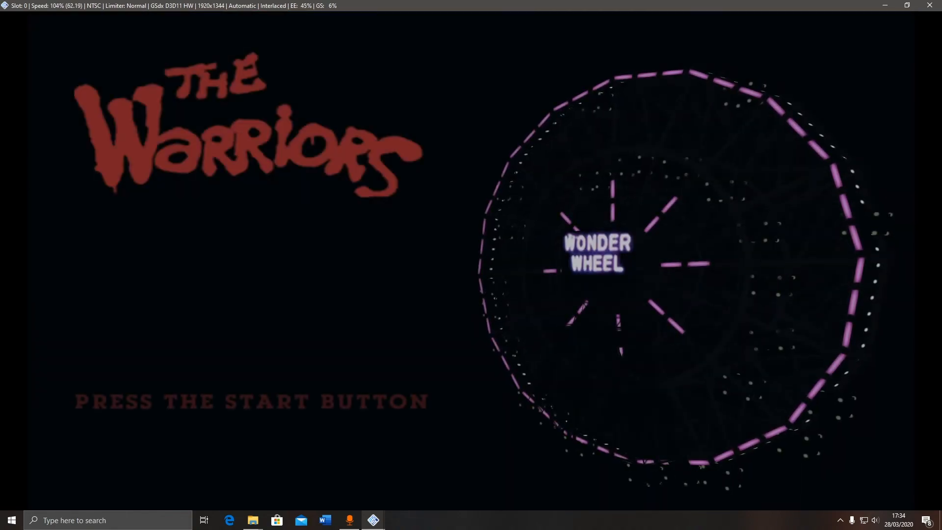
Start a new game from The Warriors title screen in 1 Player mode.
key(Return)
key(Down)
key(Return)
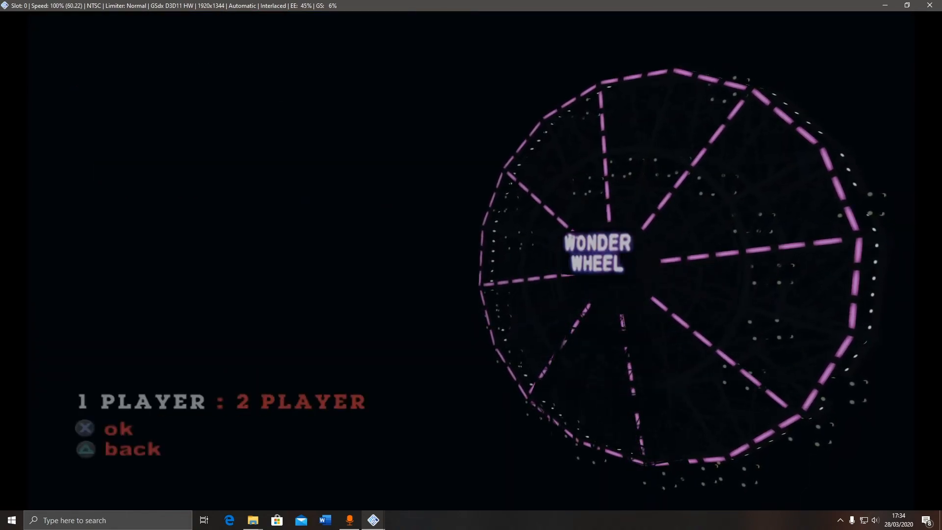
key(Return)
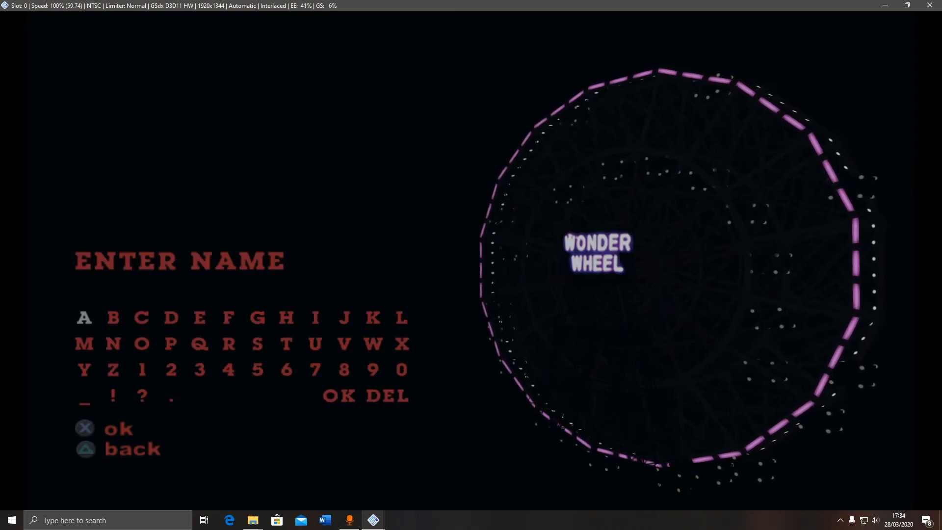
Enter AAAAAAA as the player name and confirm it with OK.
key(Return)
key(Return)
key(Return)
key(Return)
key(Return)
key(Return)
key(Return)
key(Down)
key(Down)
key(Down)
key(Left)
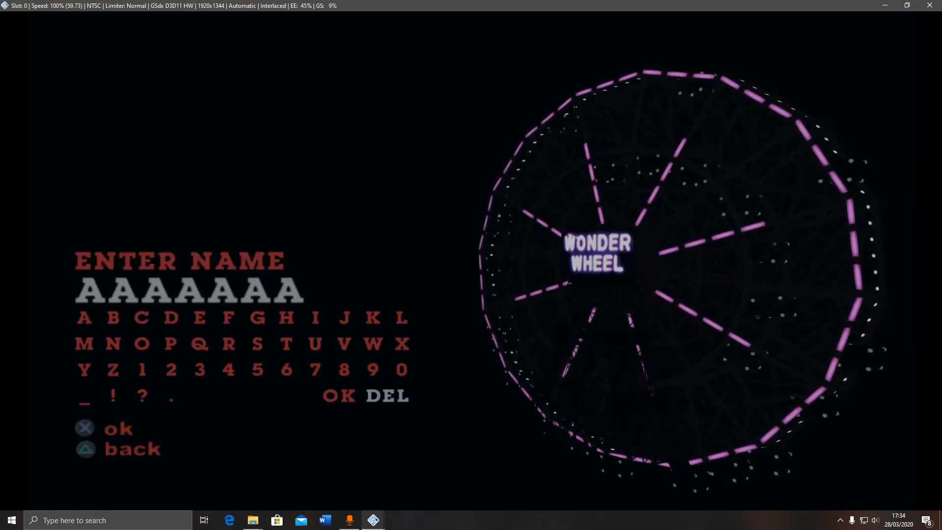
key(Left)
key(Return)
Choose the Sucker difficulty for the new game.
key(Down)
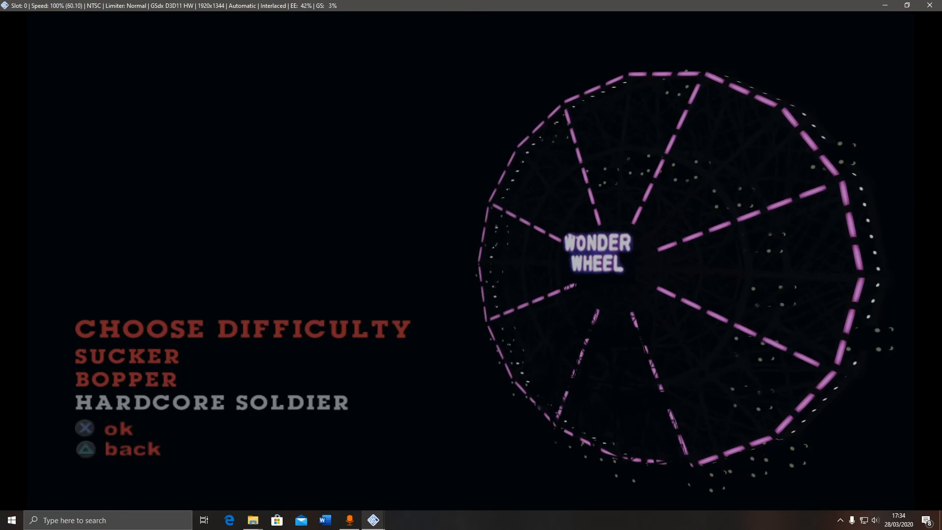
key(Up)
key(Up)
key(Return)
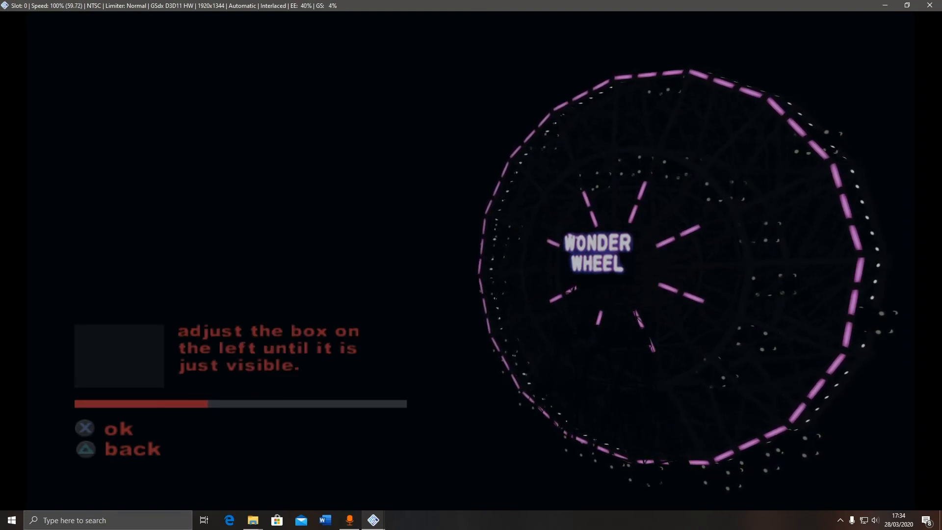
Raise the brightness calibration bar to about two thirds of its length and confirm it.
key(Right)
key(Right)
key(Right)
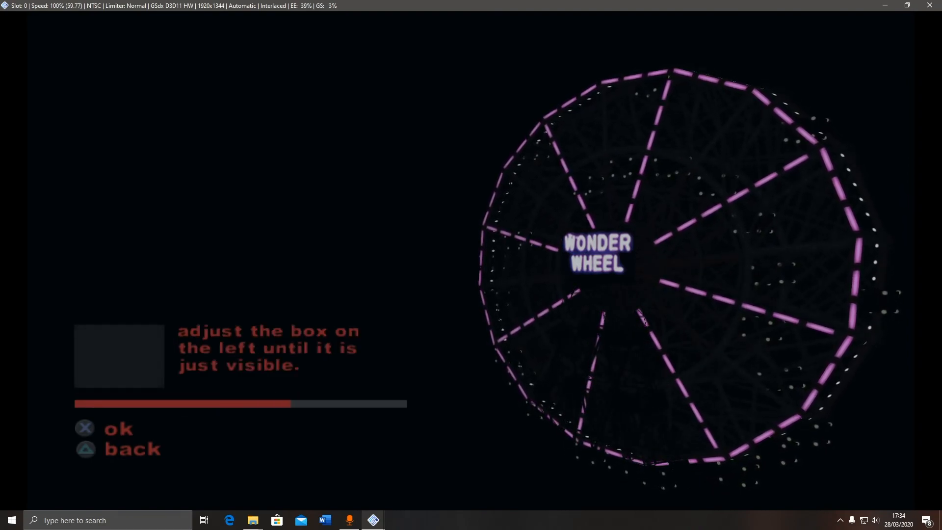
key(Return)
key(Return)
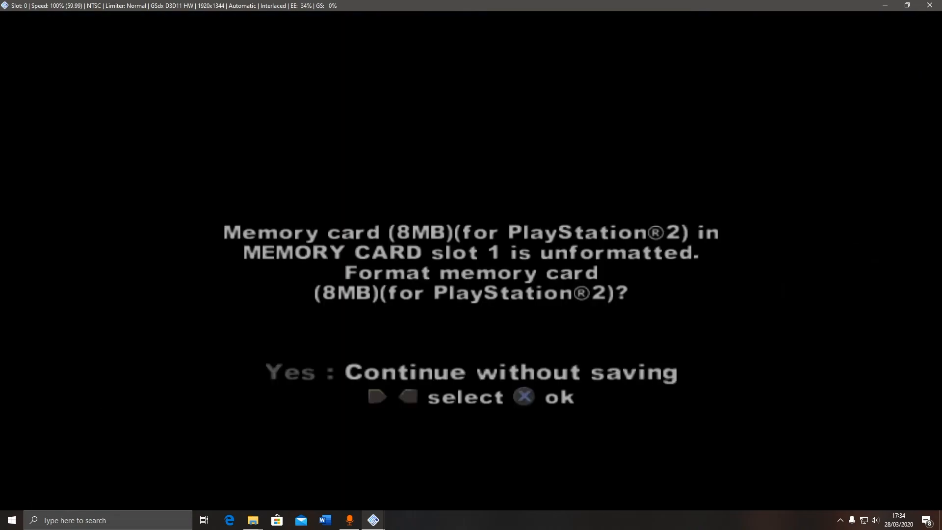
Format the 8MB memory card in slot 1, confirm the formatting, and close the game window once the game is loading.
key(Left)
key(Return)
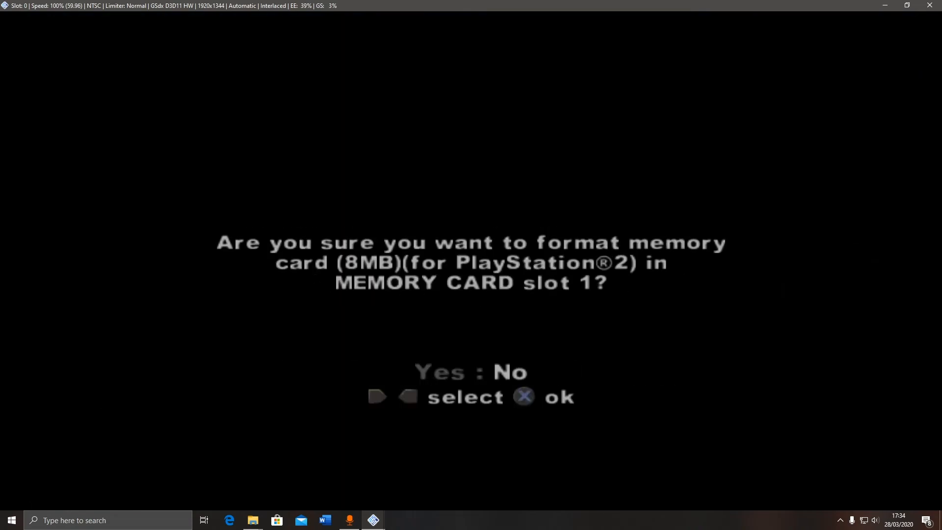
key(Left)
key(Return)
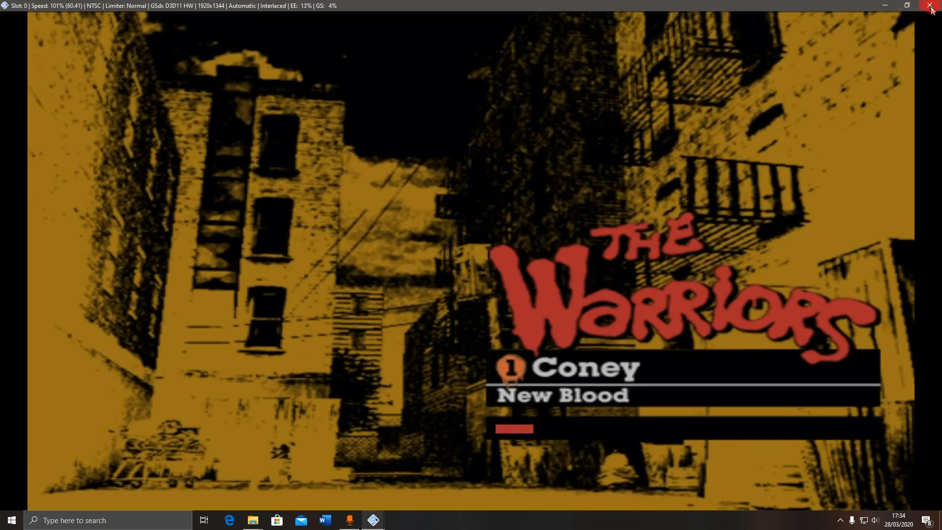
click(931, 9)
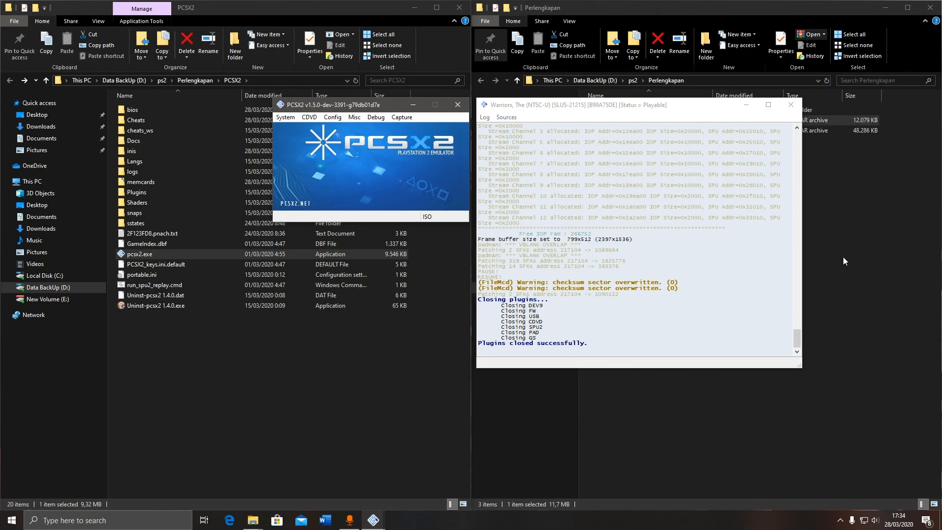
click(840, 520)
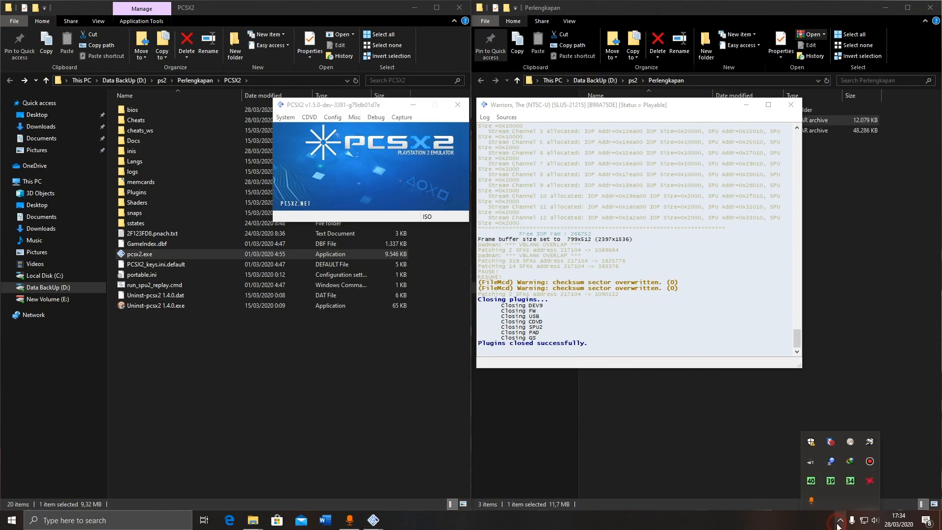
click(869, 460)
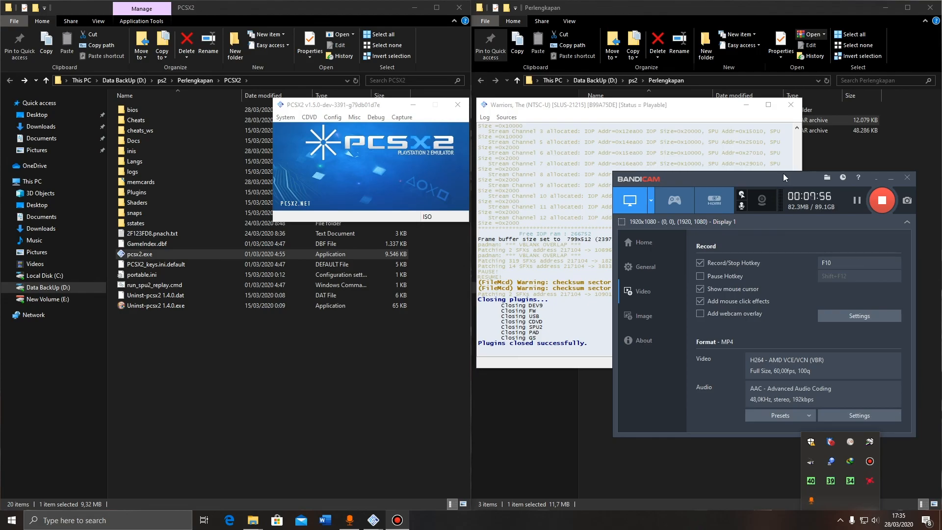